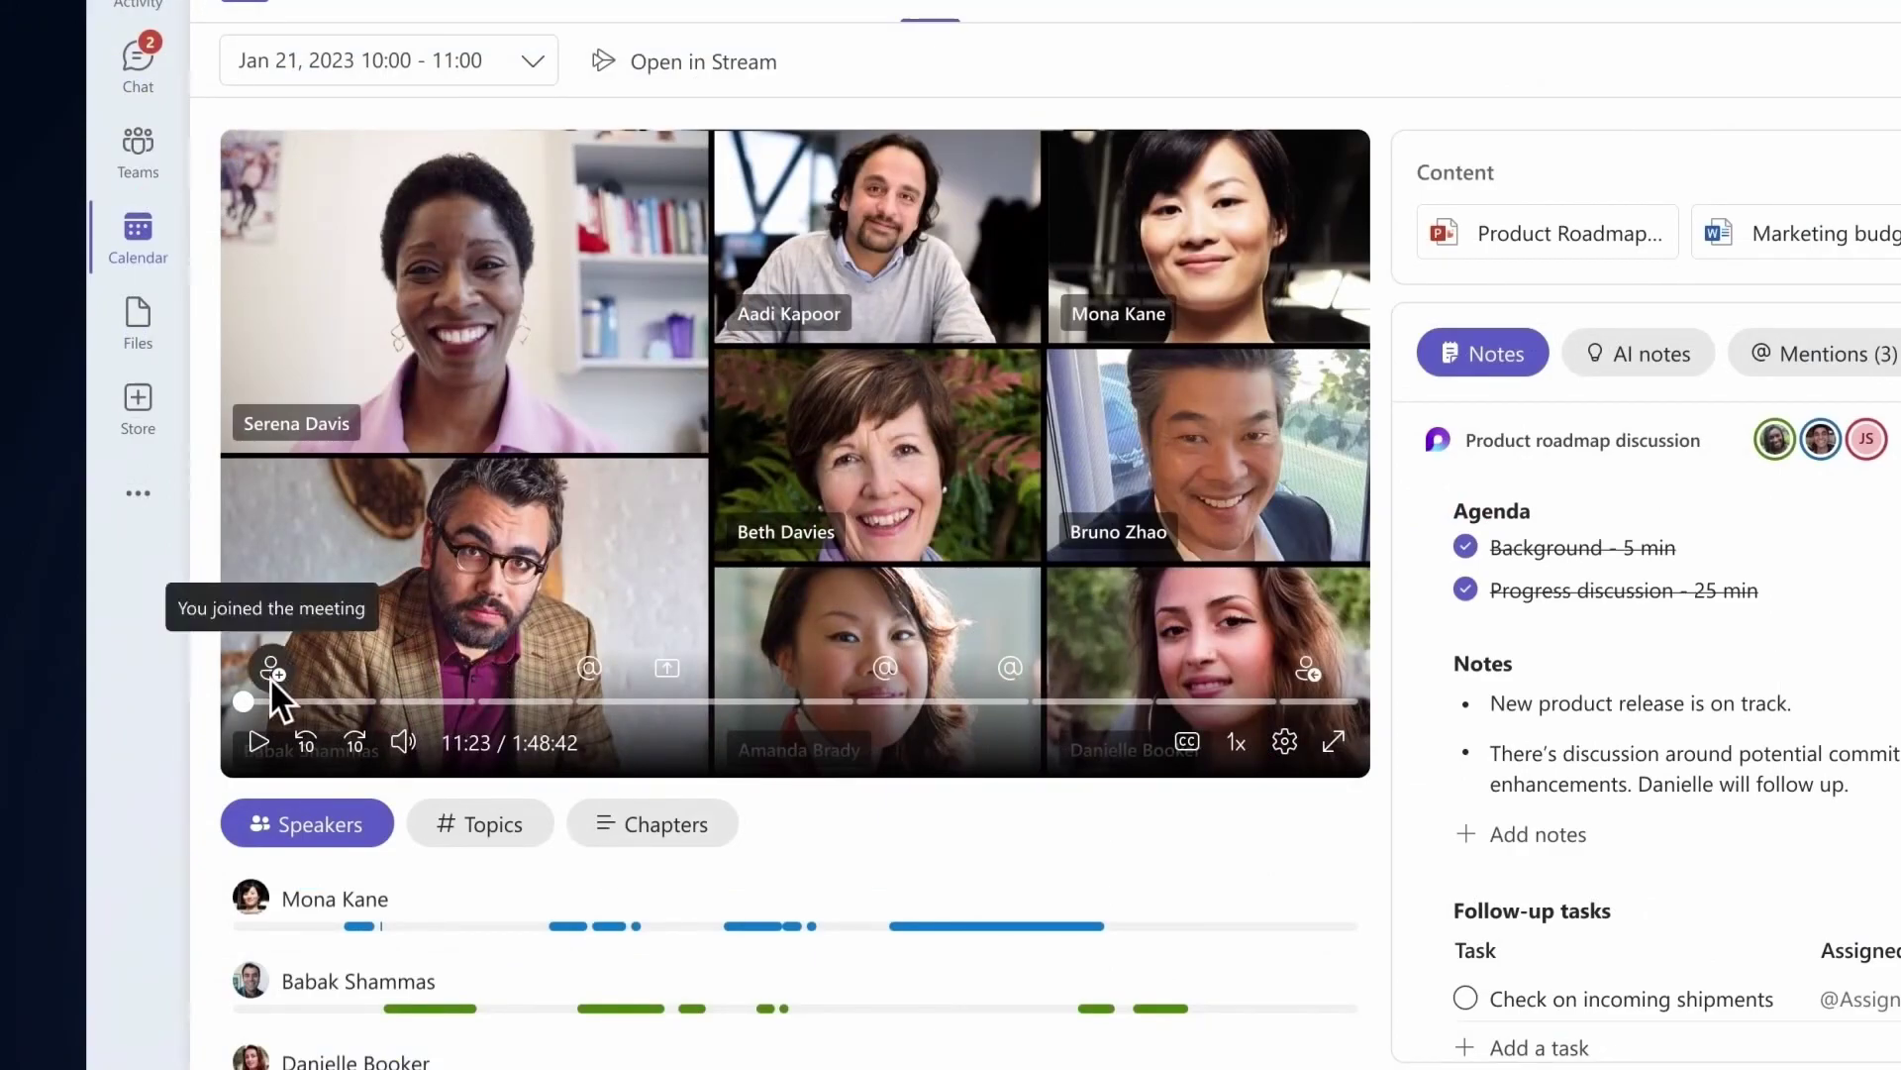
mouse_move(588, 677)
mouse_move(668, 678)
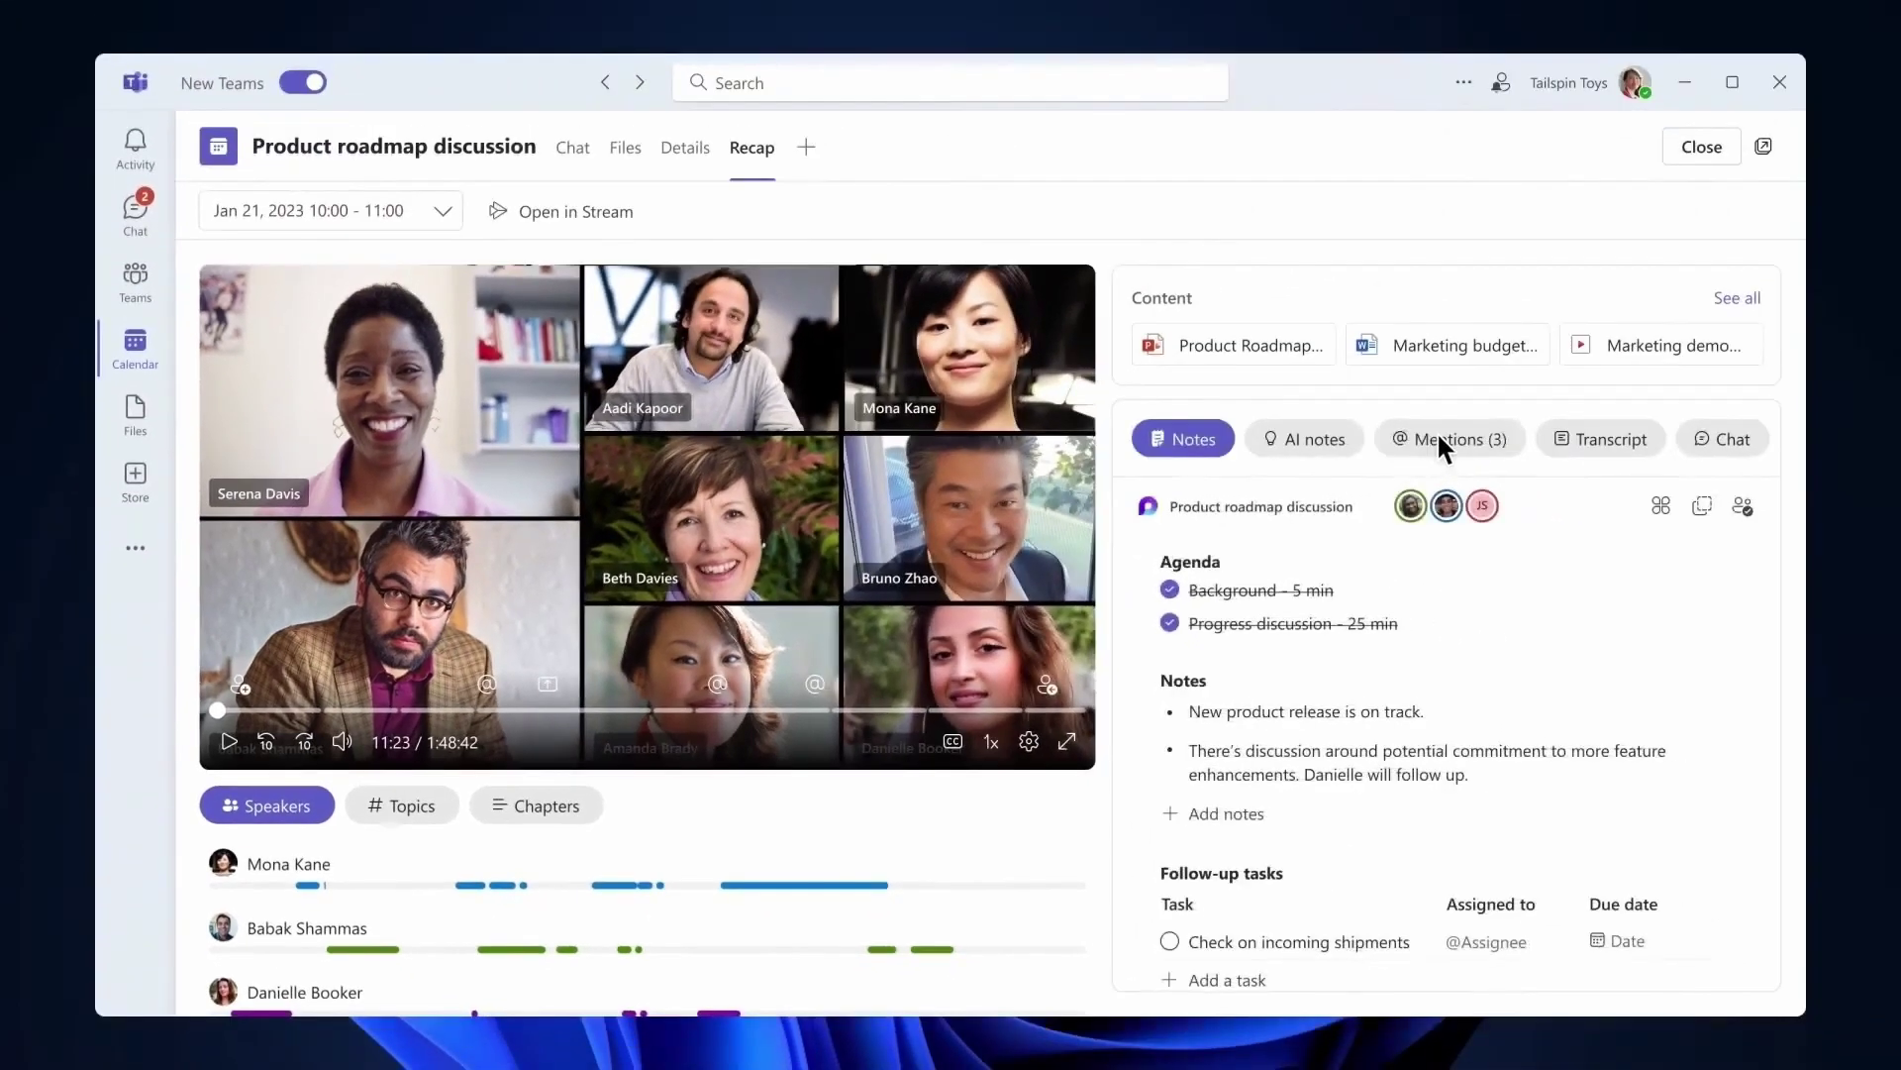
left_click(1817, 354)
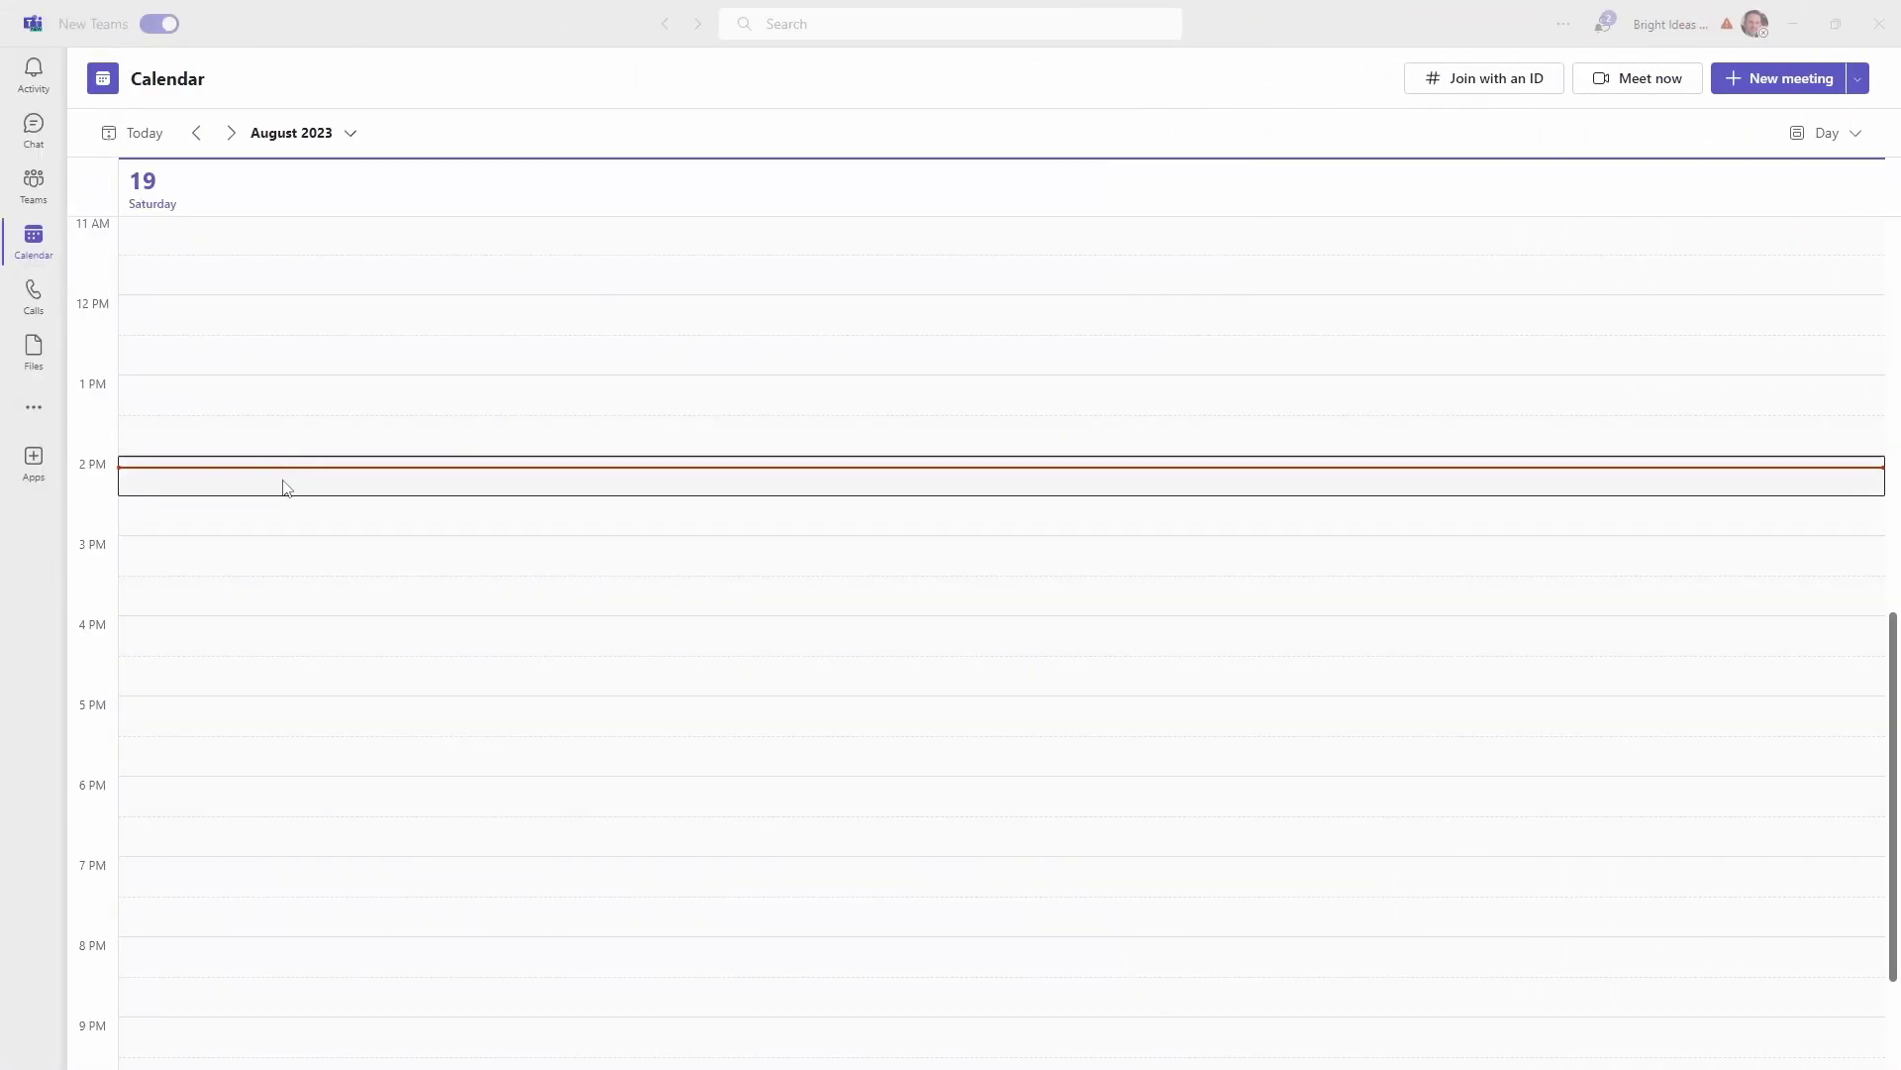
Start a new meeting in the 2:00 PM slot on August 19 and set it to show as Free.
left_click(404, 477)
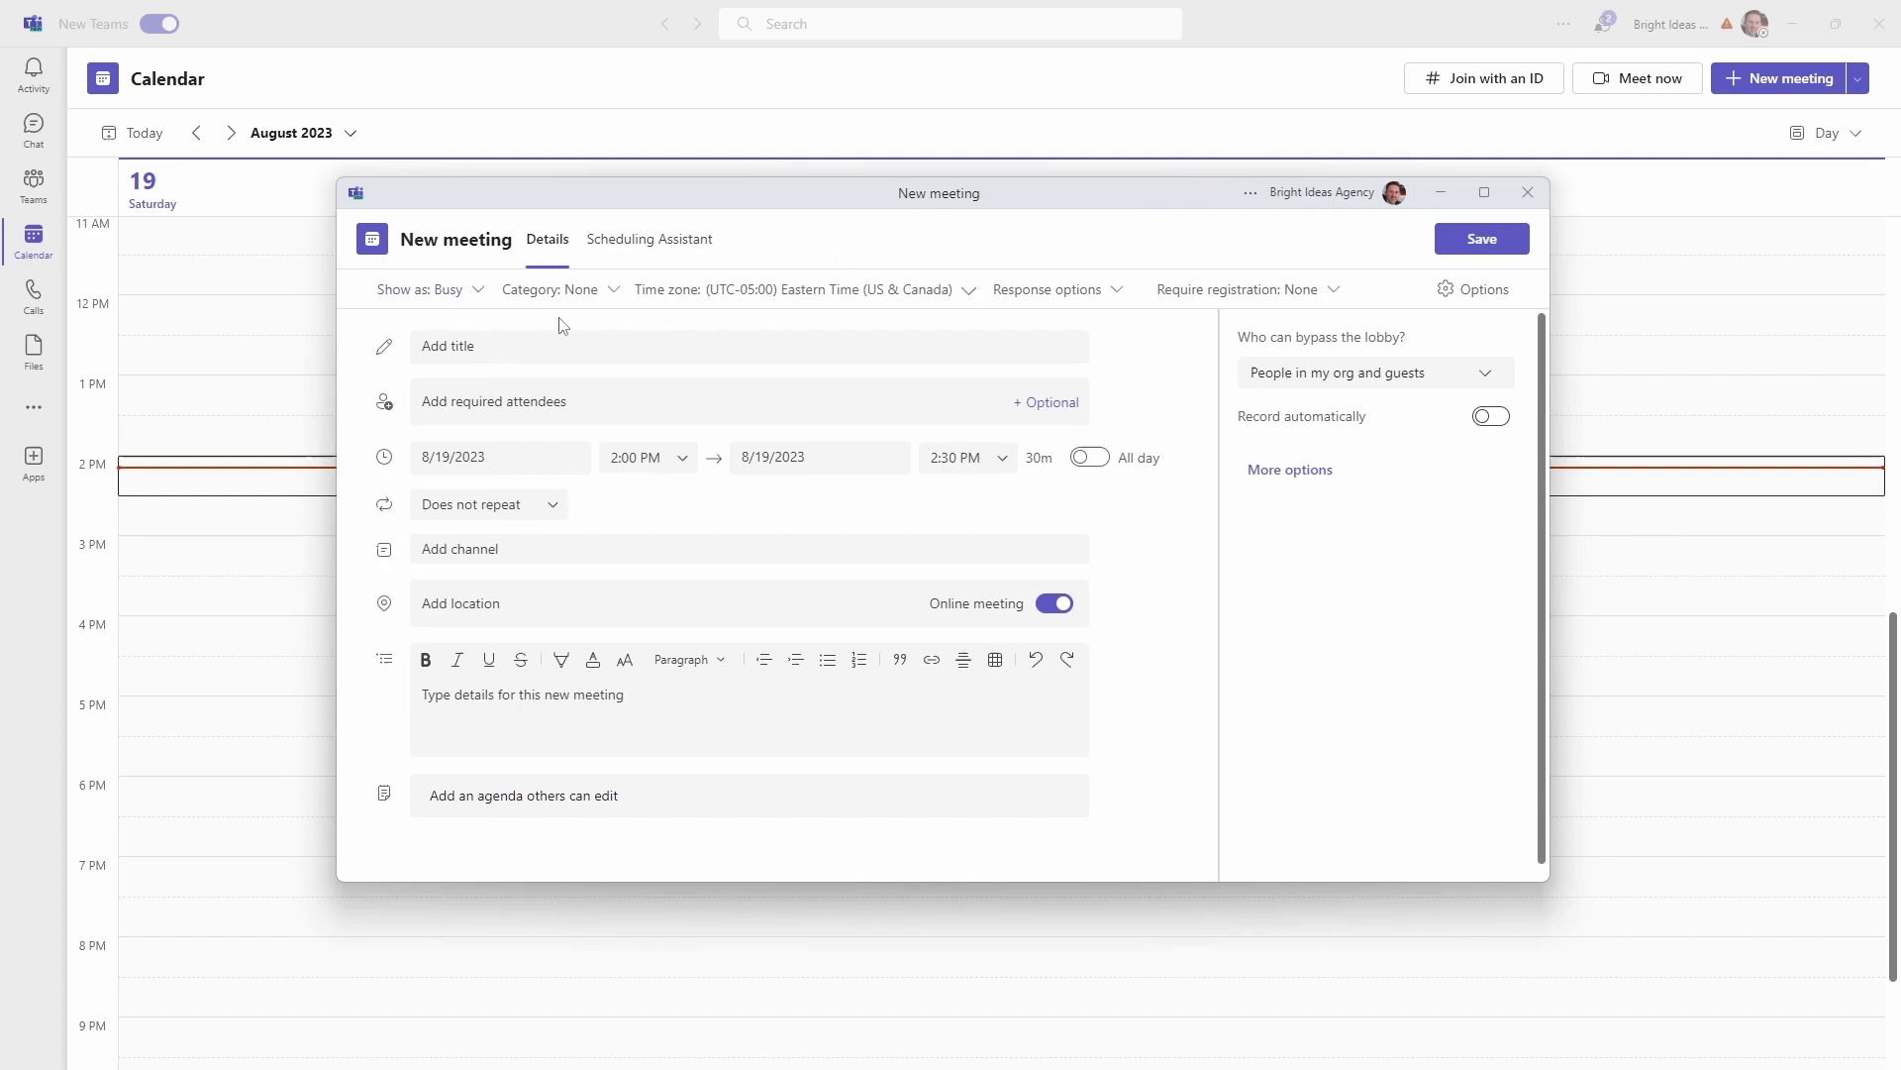
left_click(478, 290)
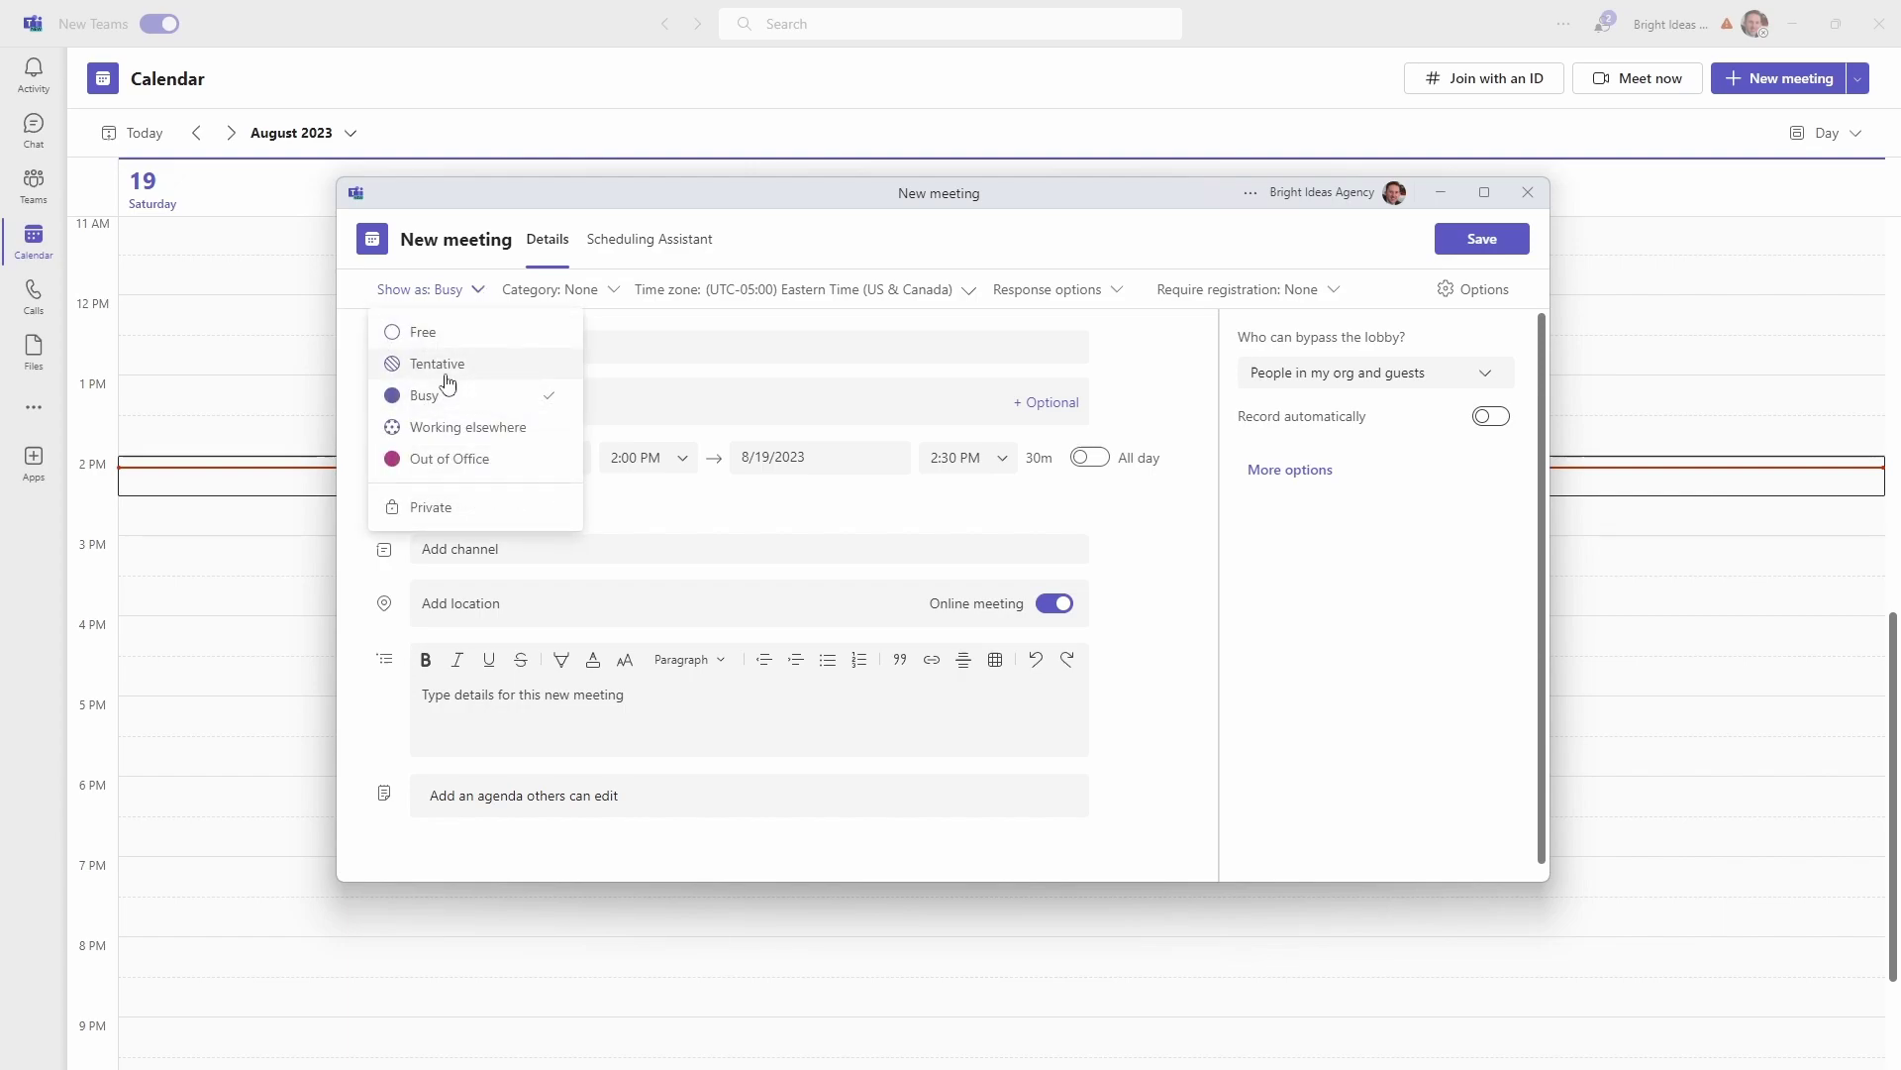
left_click(418, 331)
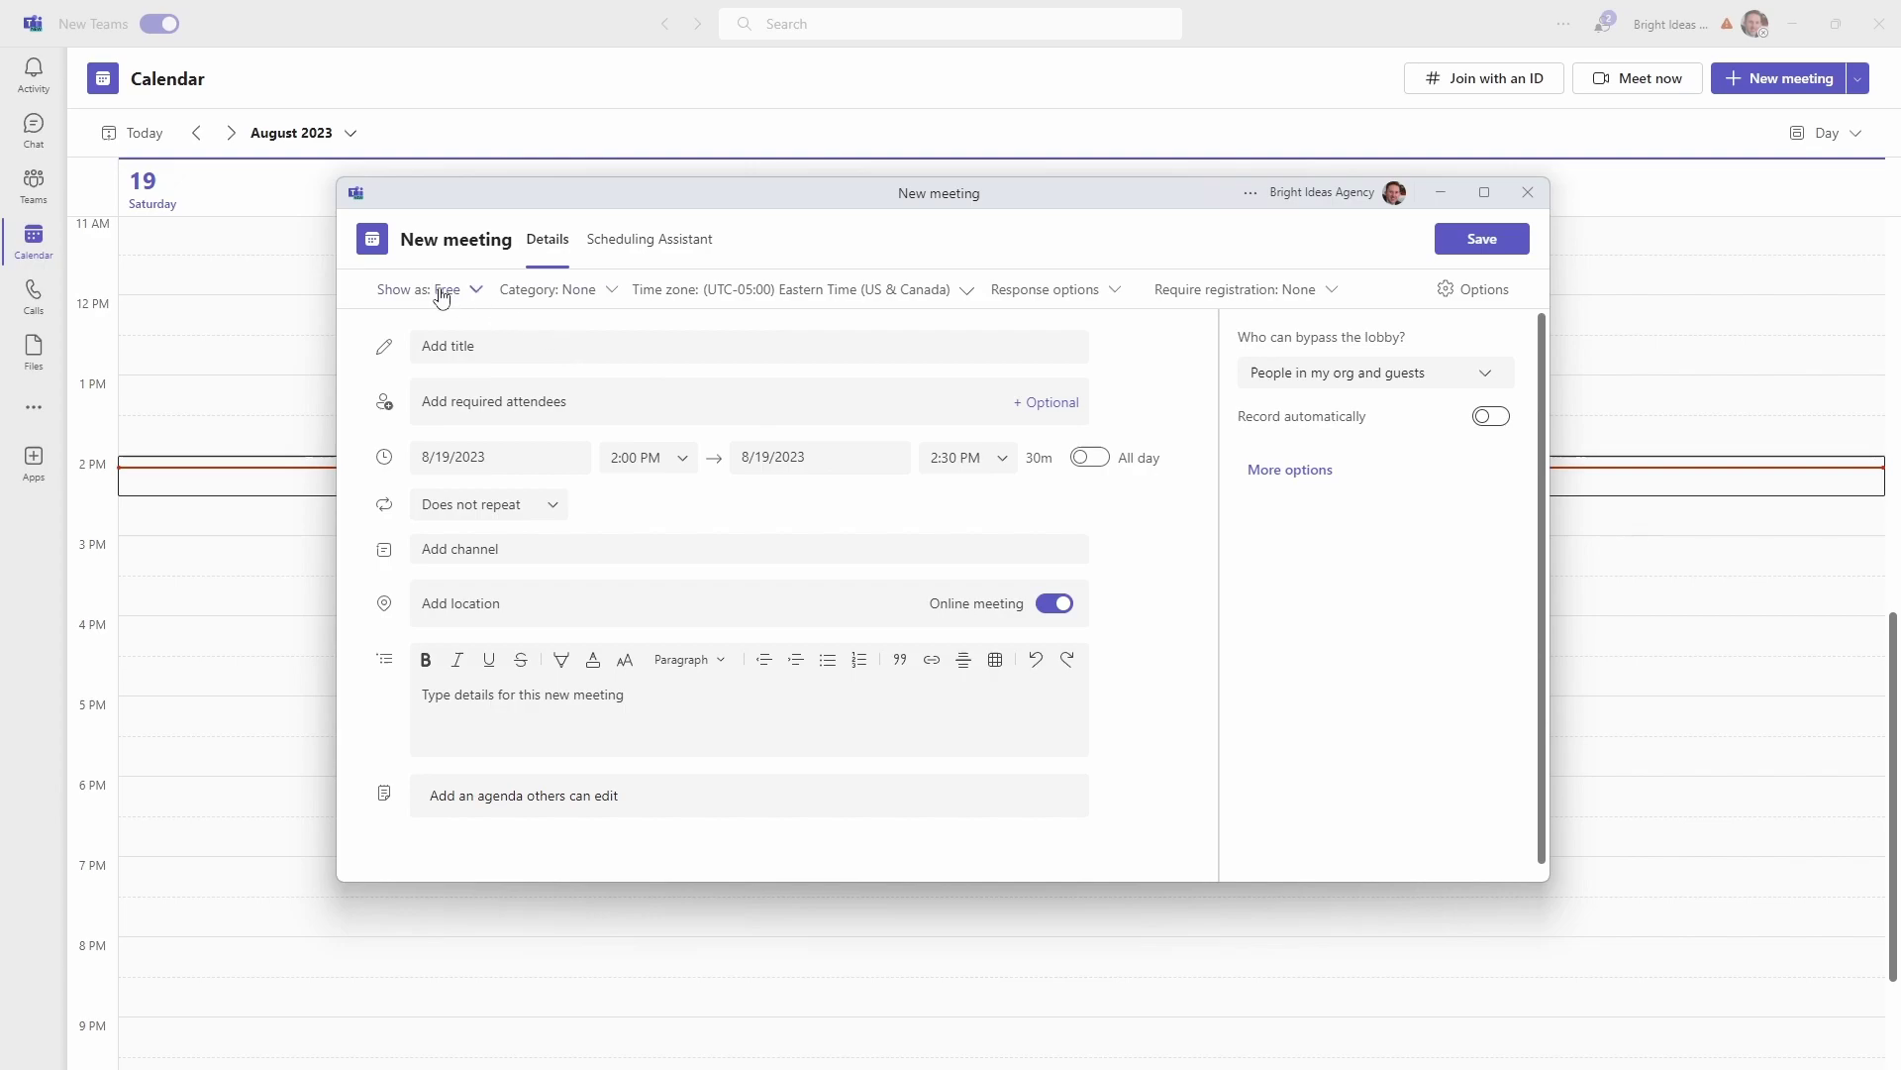
Title the meeting "Recap Meeting", enable automatic recording and save it.
left_click(440, 345)
type("Recap Meeting")
left_click(1491, 416)
left_click(1479, 241)
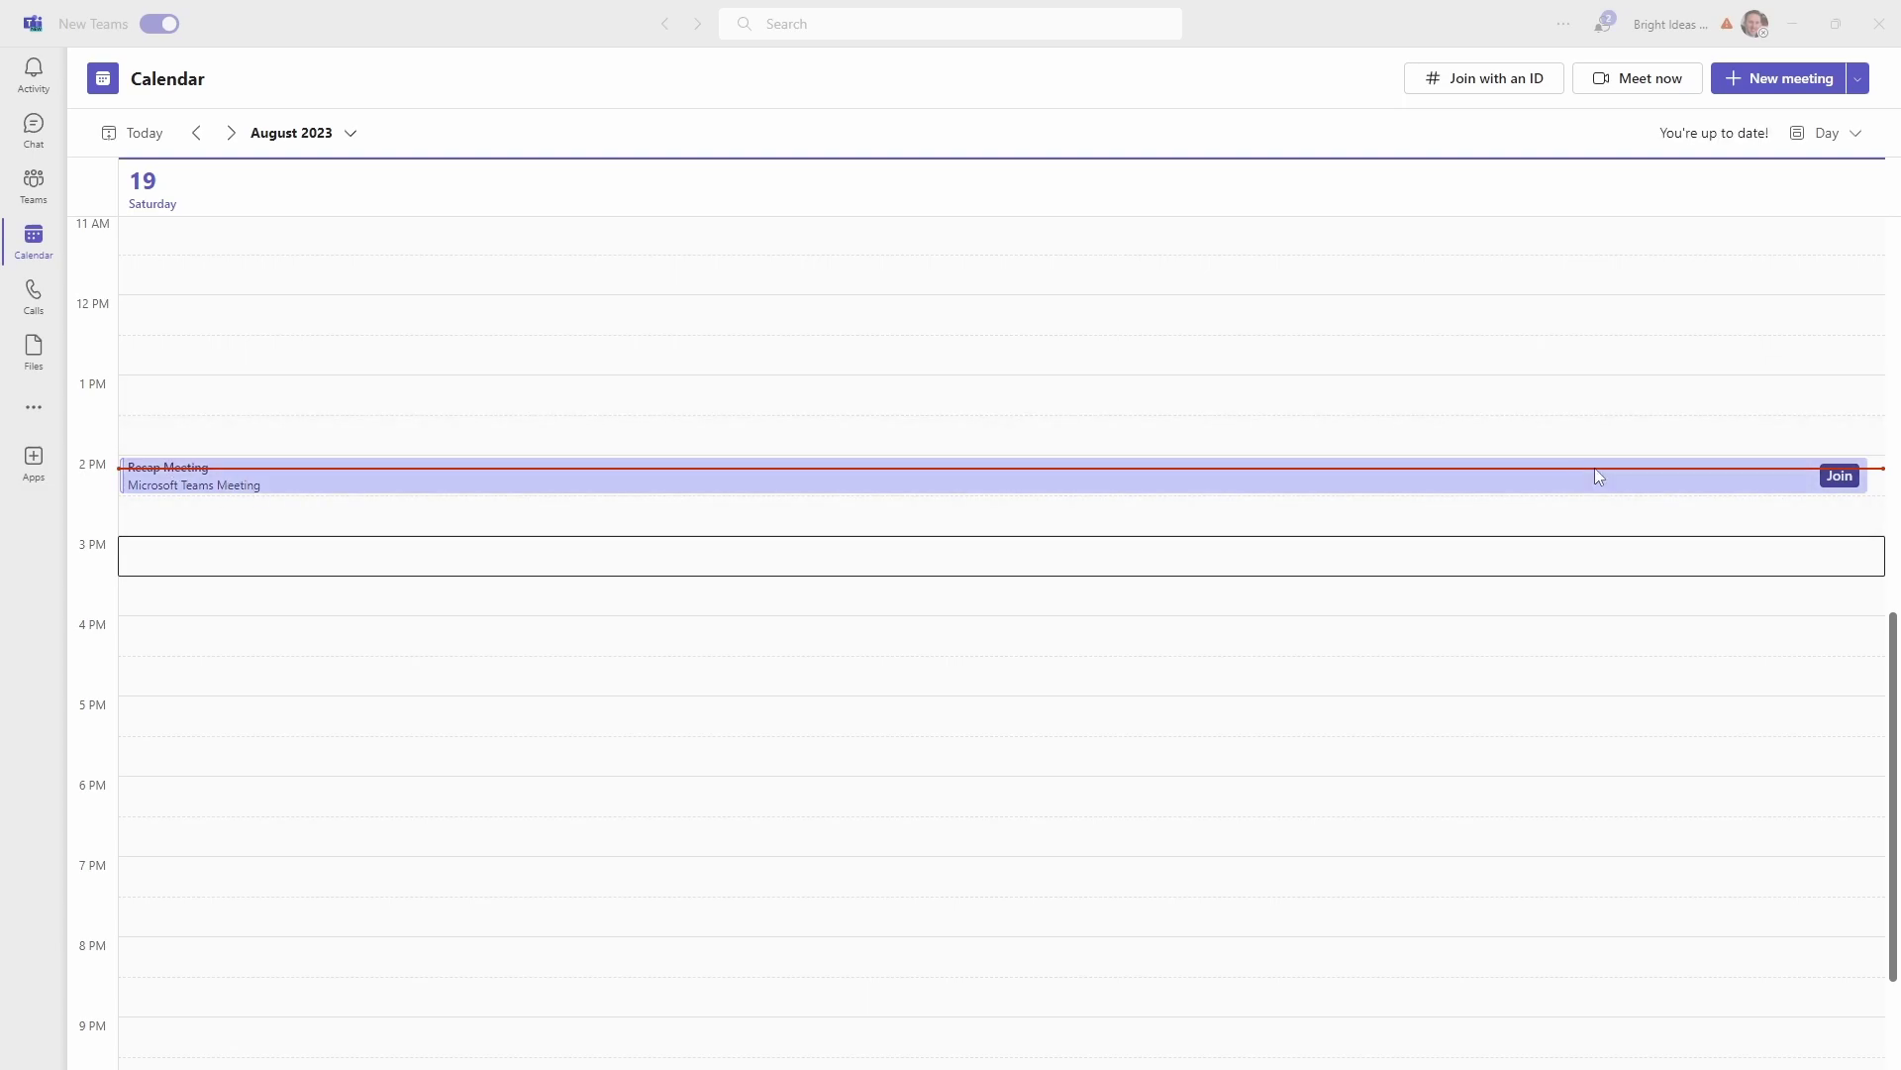
Join the Recap Meeting with computer audio and open its live transcript.
left_click(1839, 476)
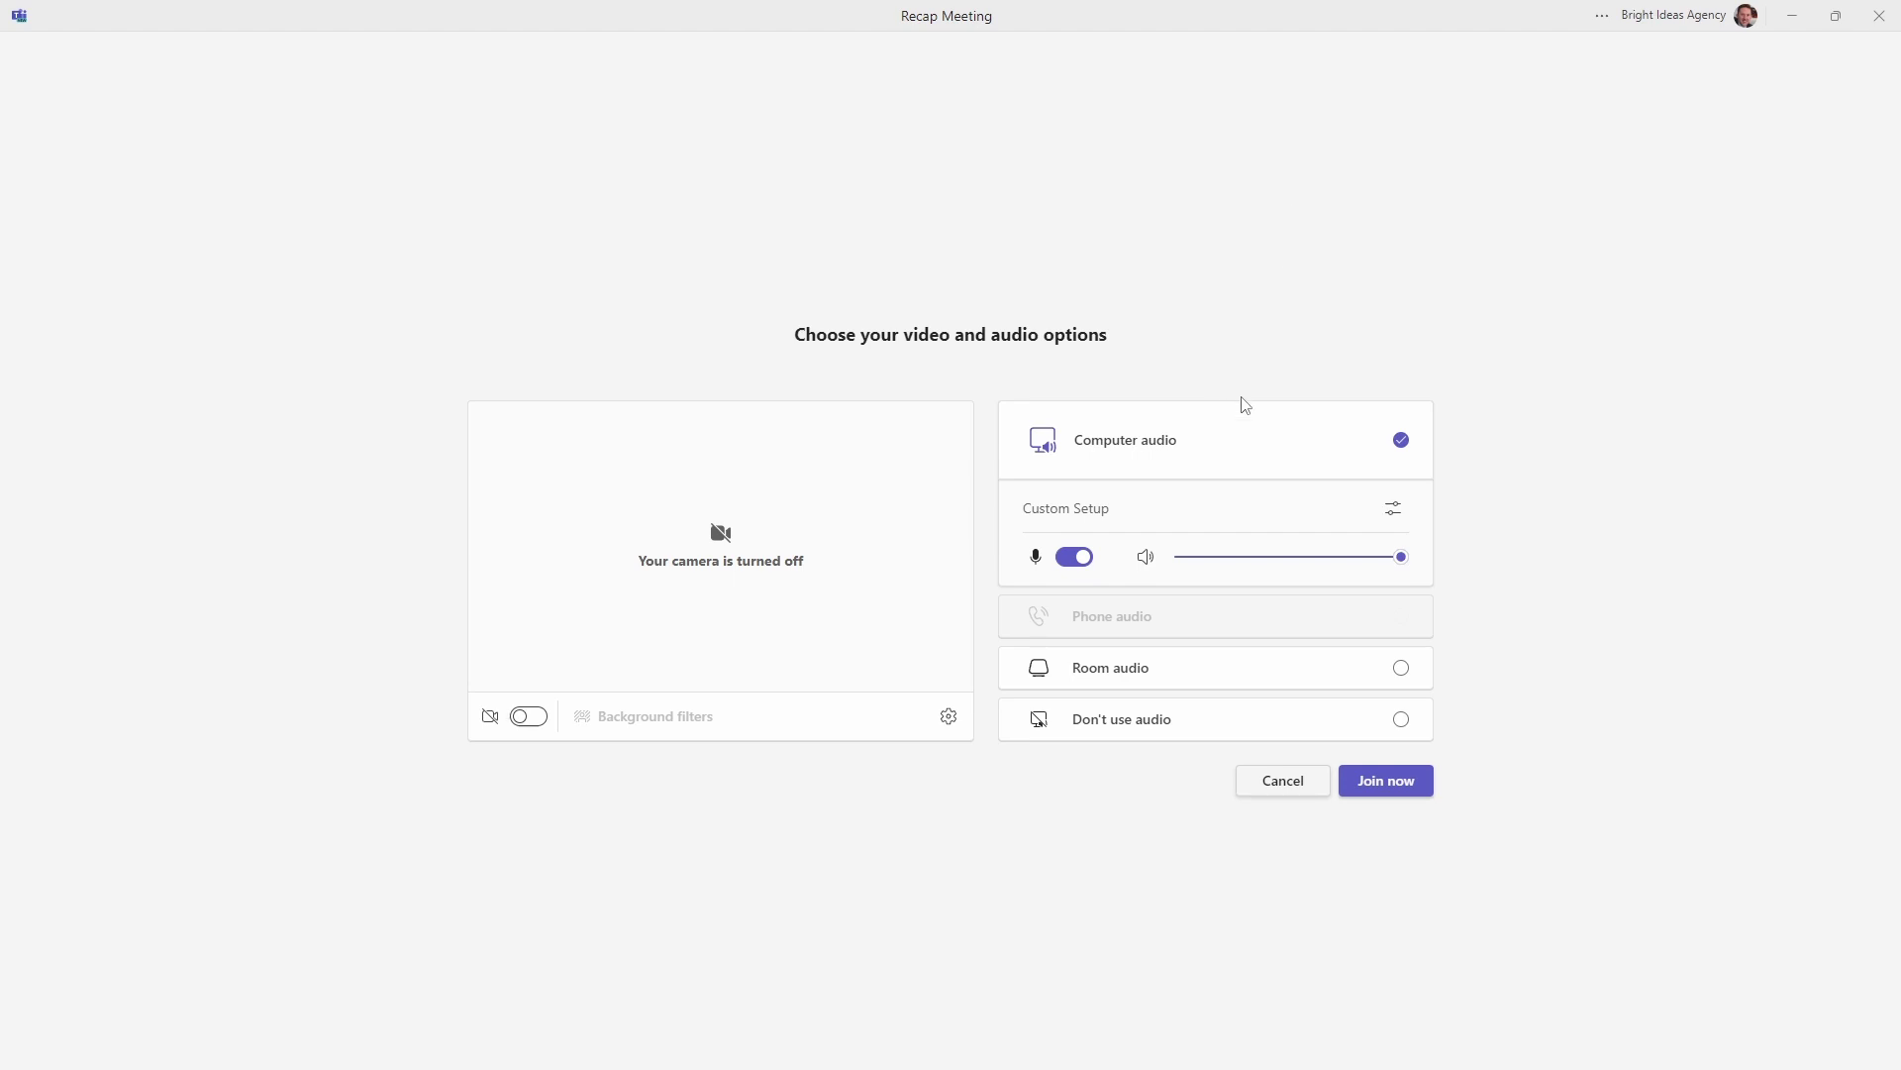
left_click(1369, 788)
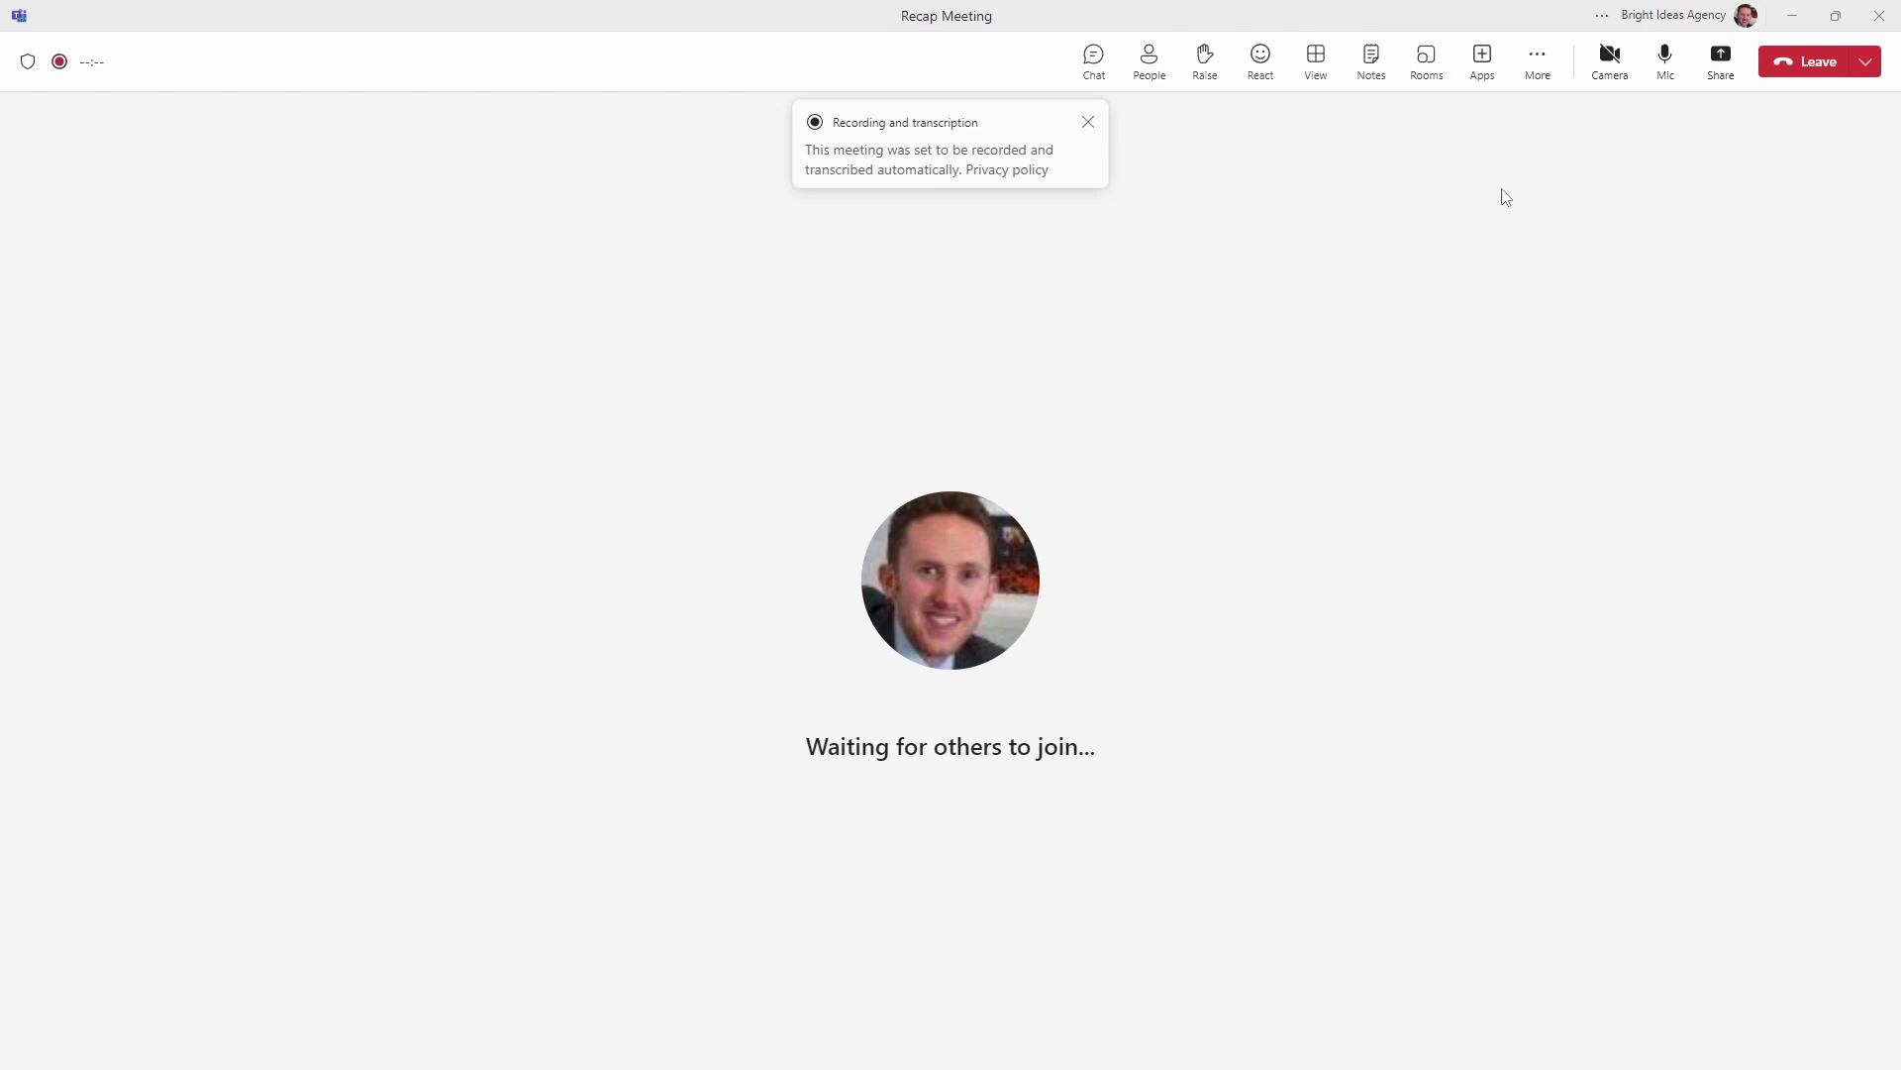
left_click(1538, 69)
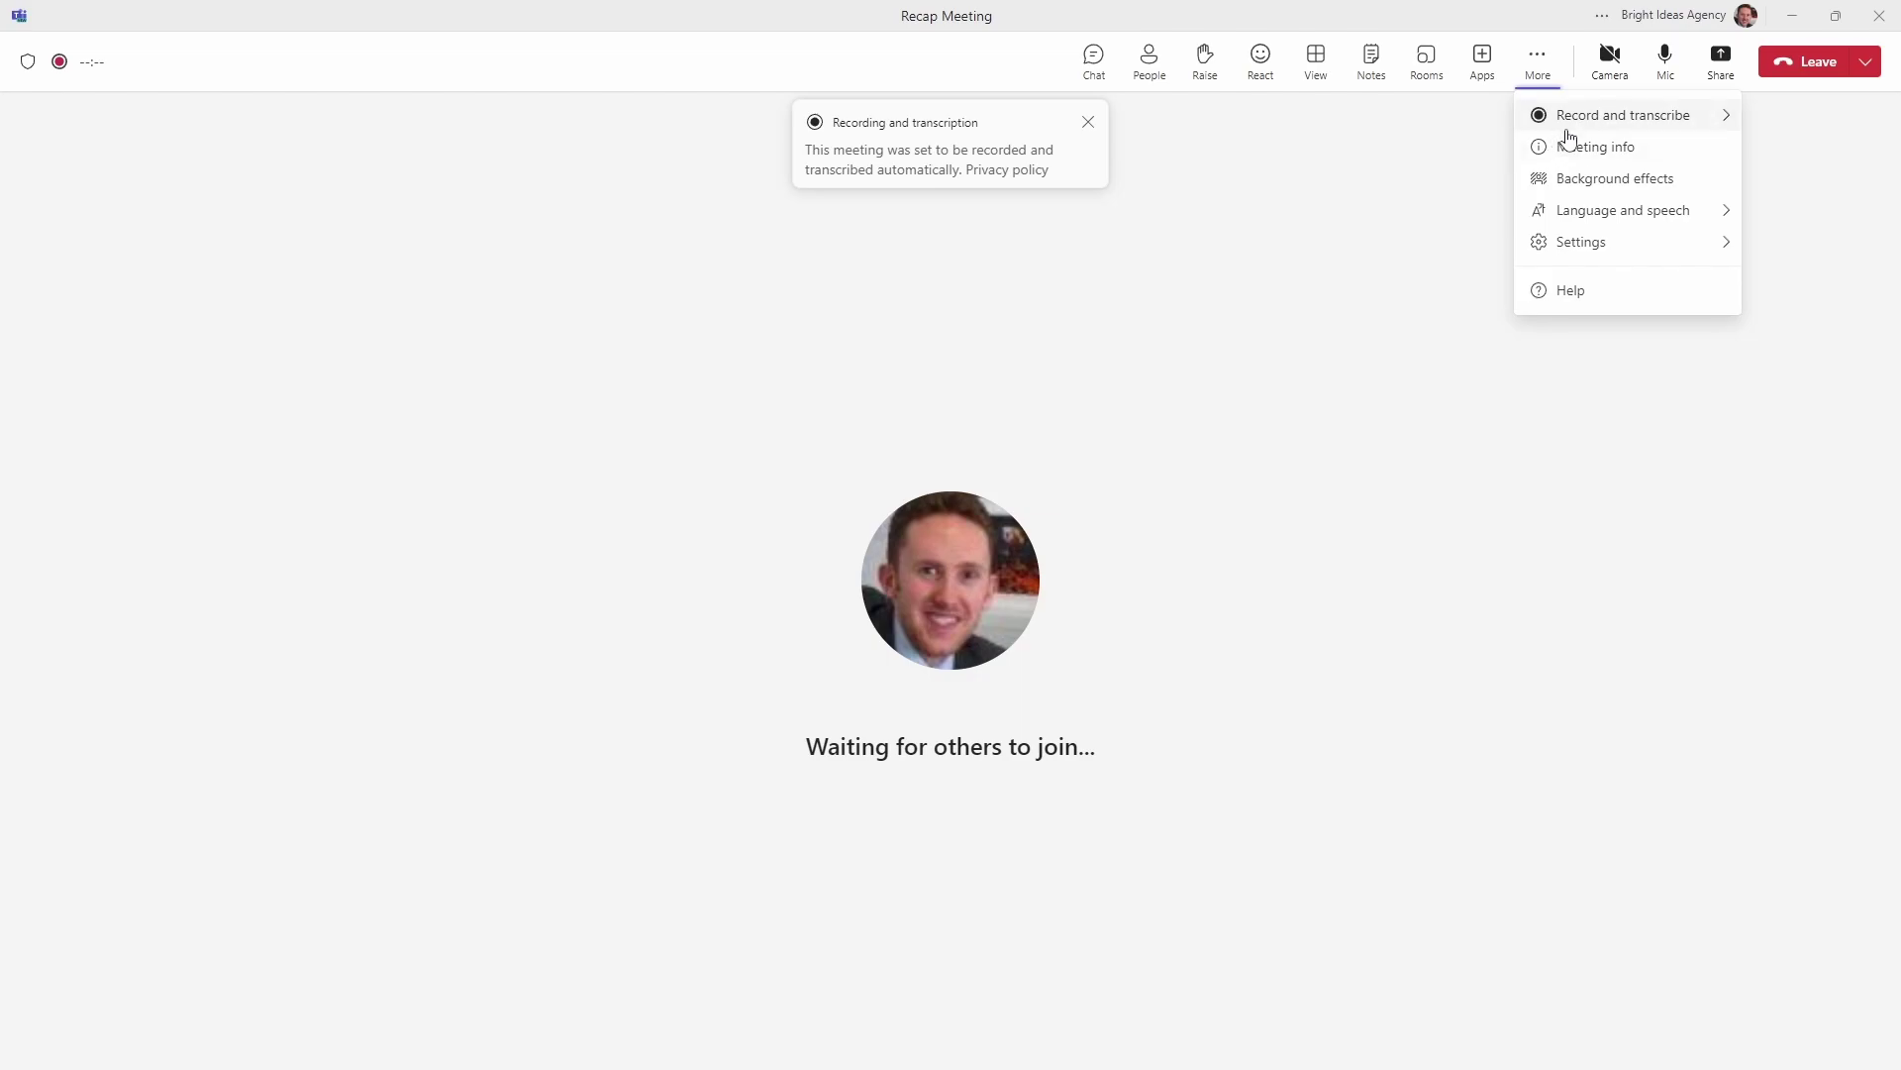
mouse_move(1571, 123)
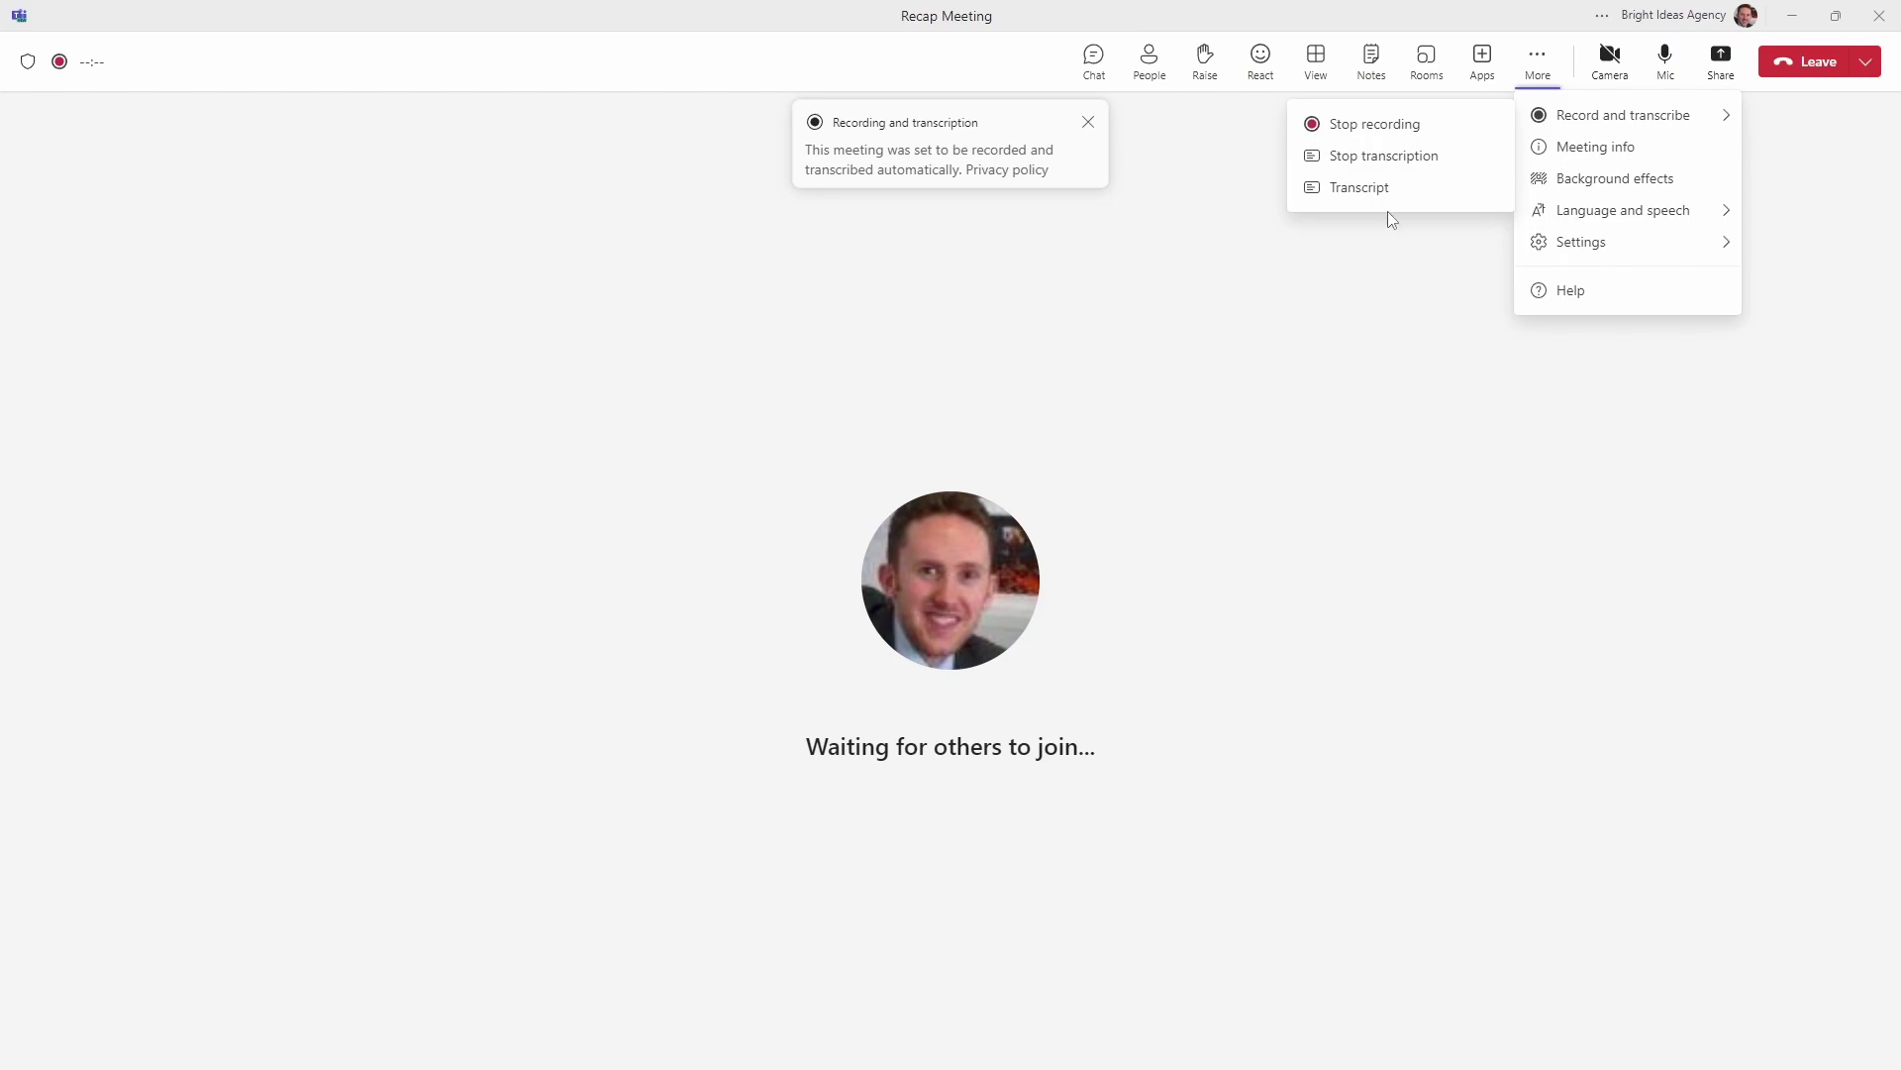
left_click(1359, 189)
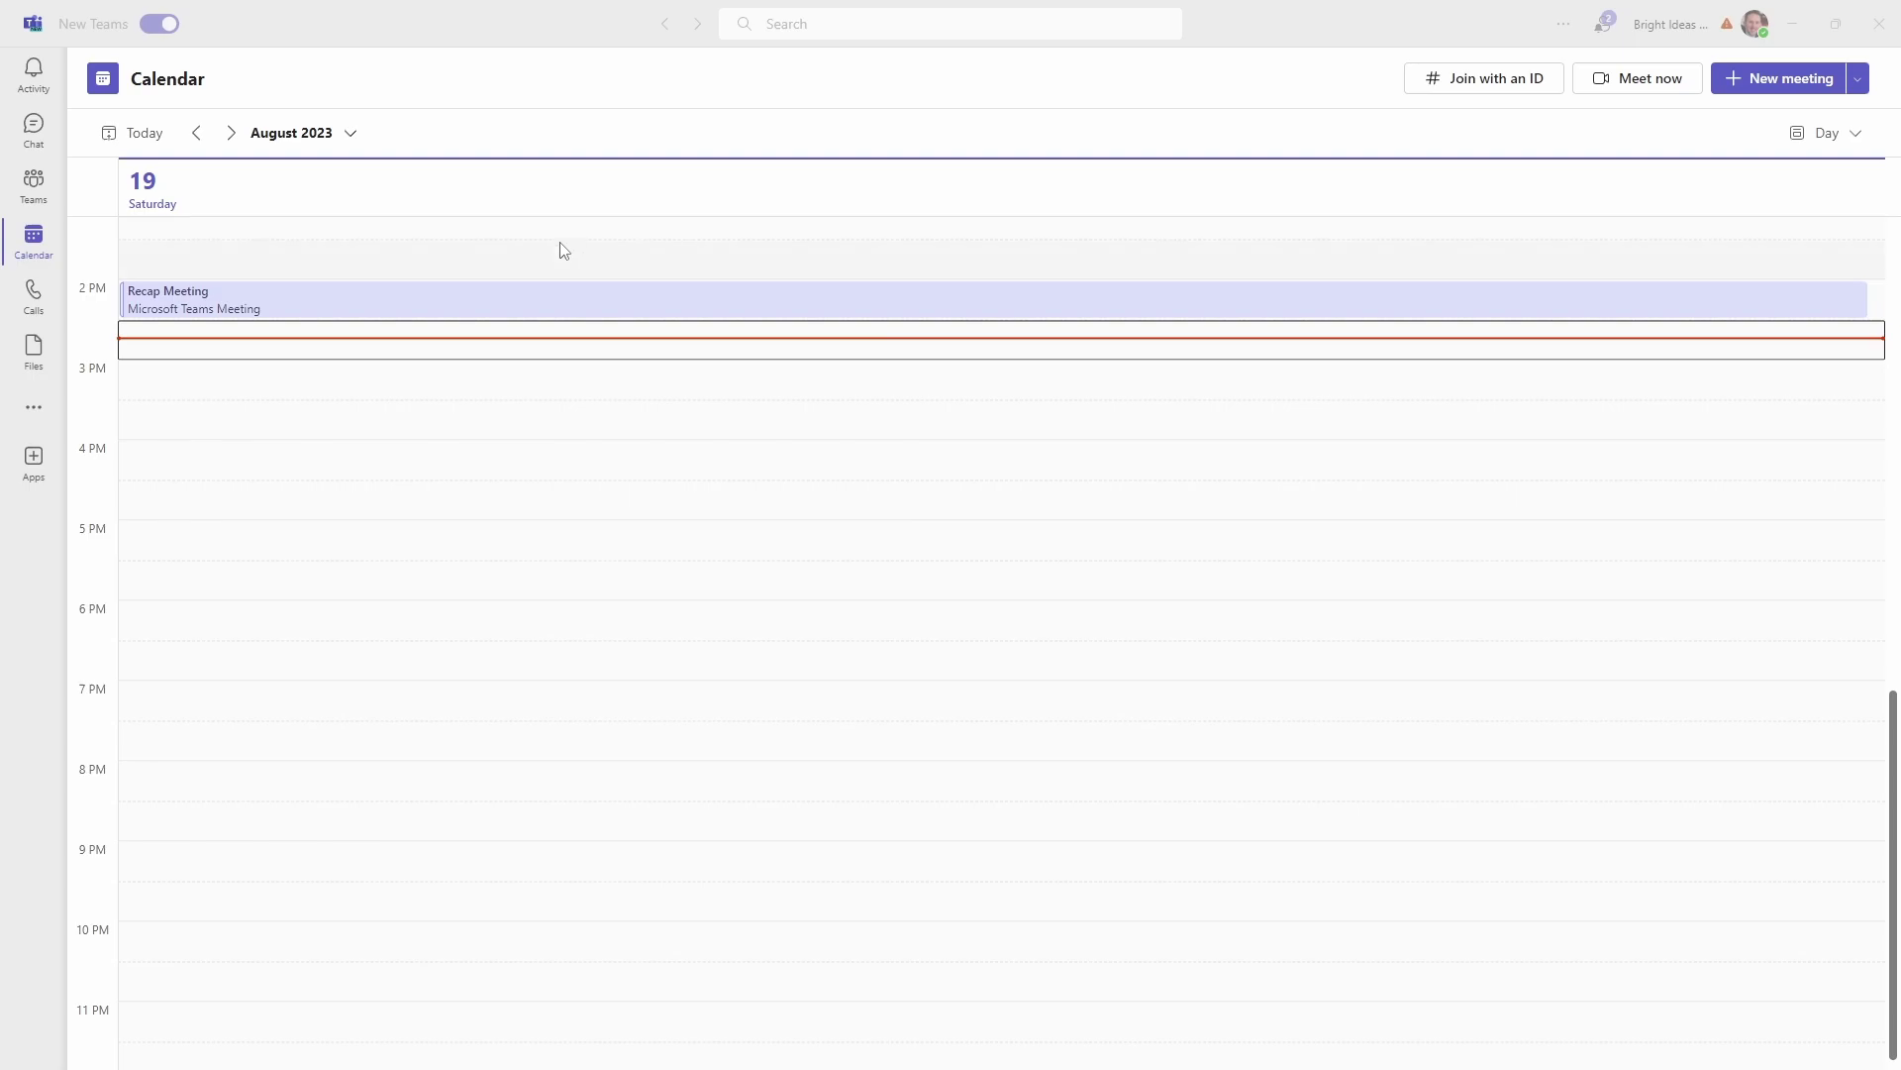
Open the ended Recap Meeting from the August 19 calendar and go to its recap.
left_click(481, 312)
left_click(620, 319)
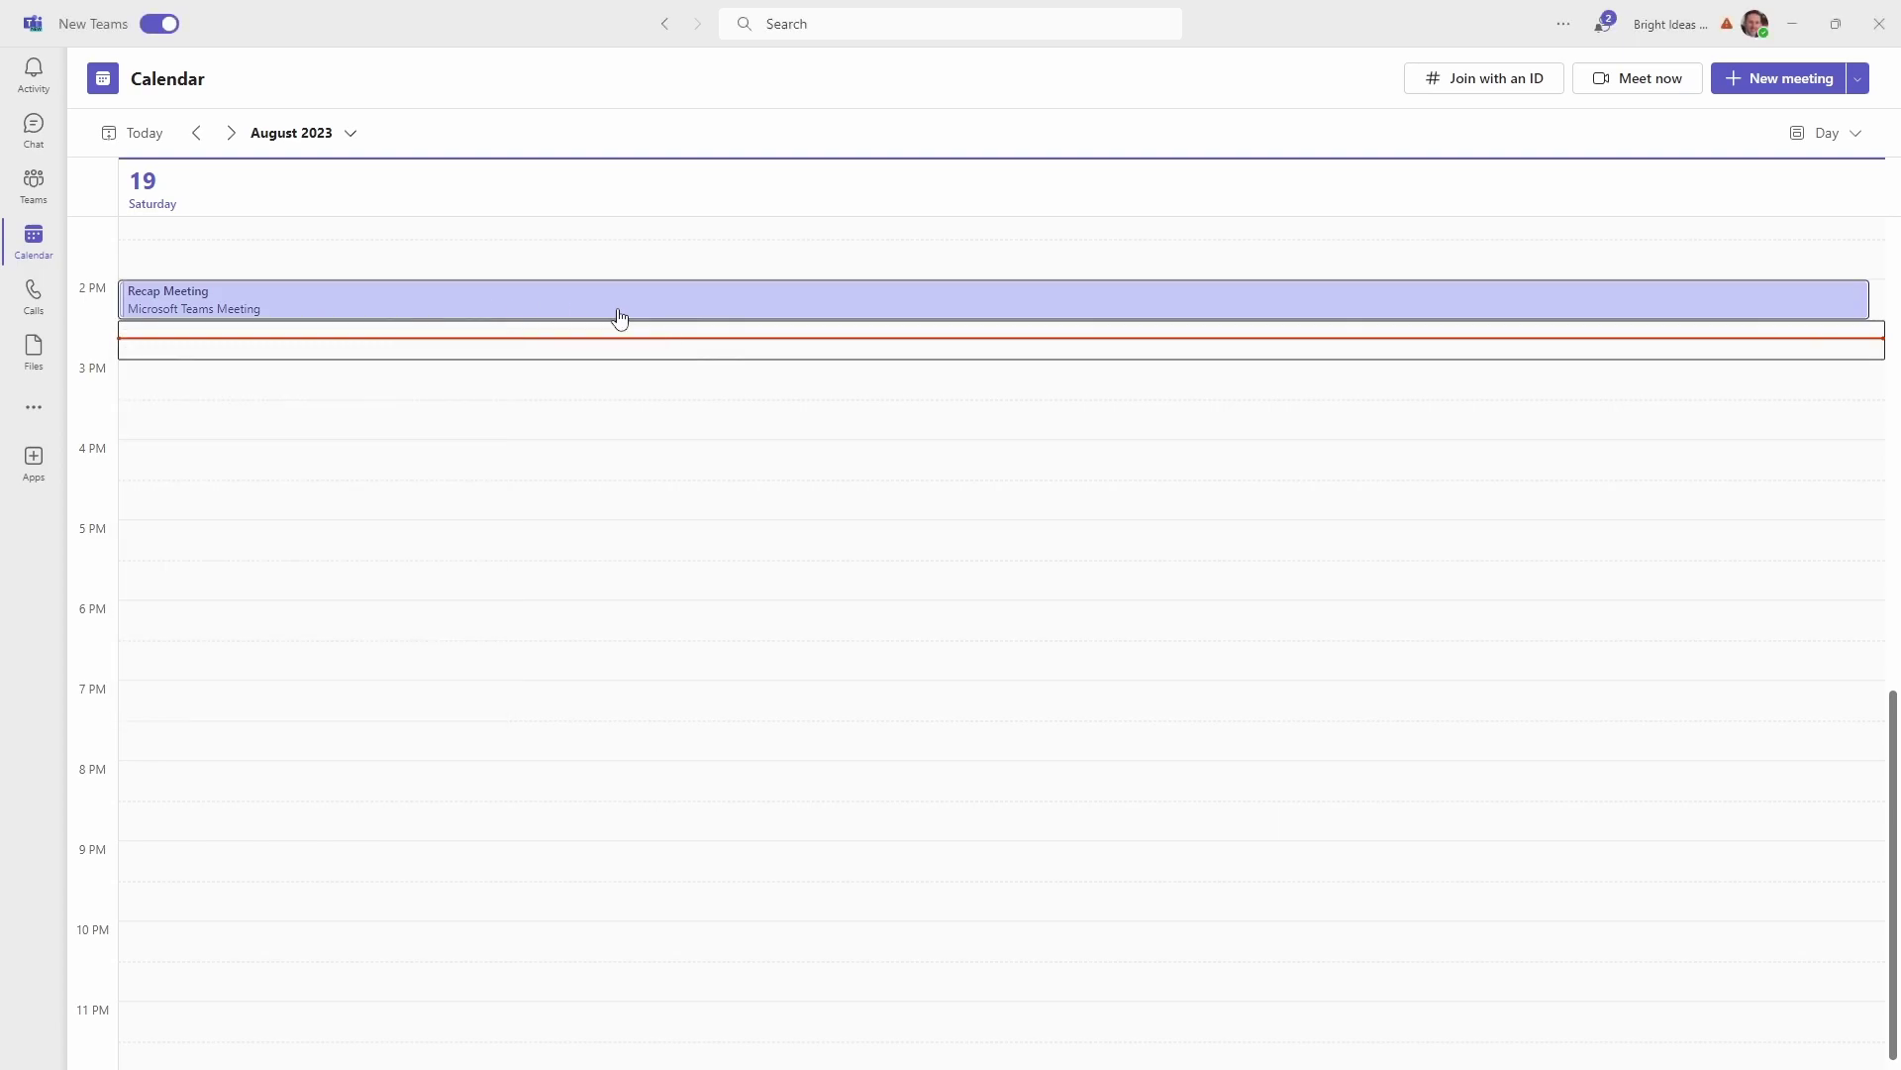
double_click(619, 319)
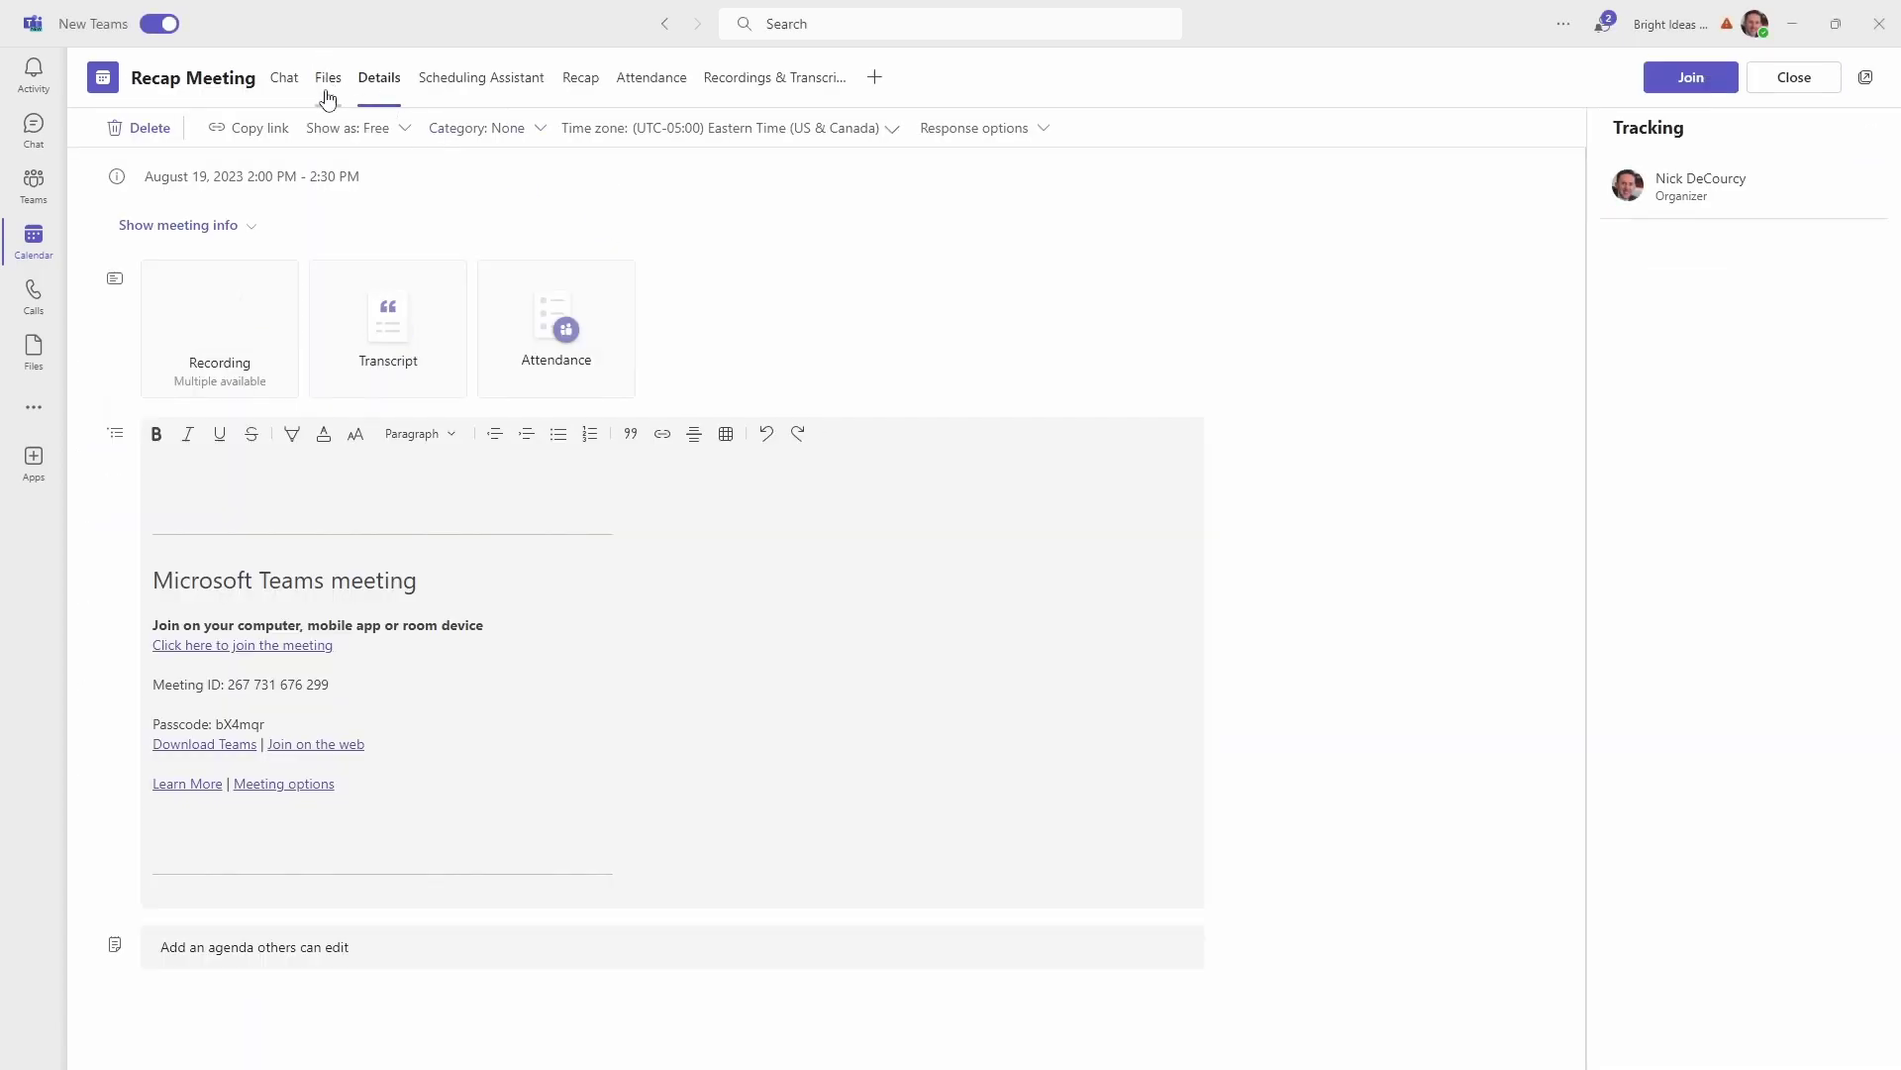
left_click(596, 90)
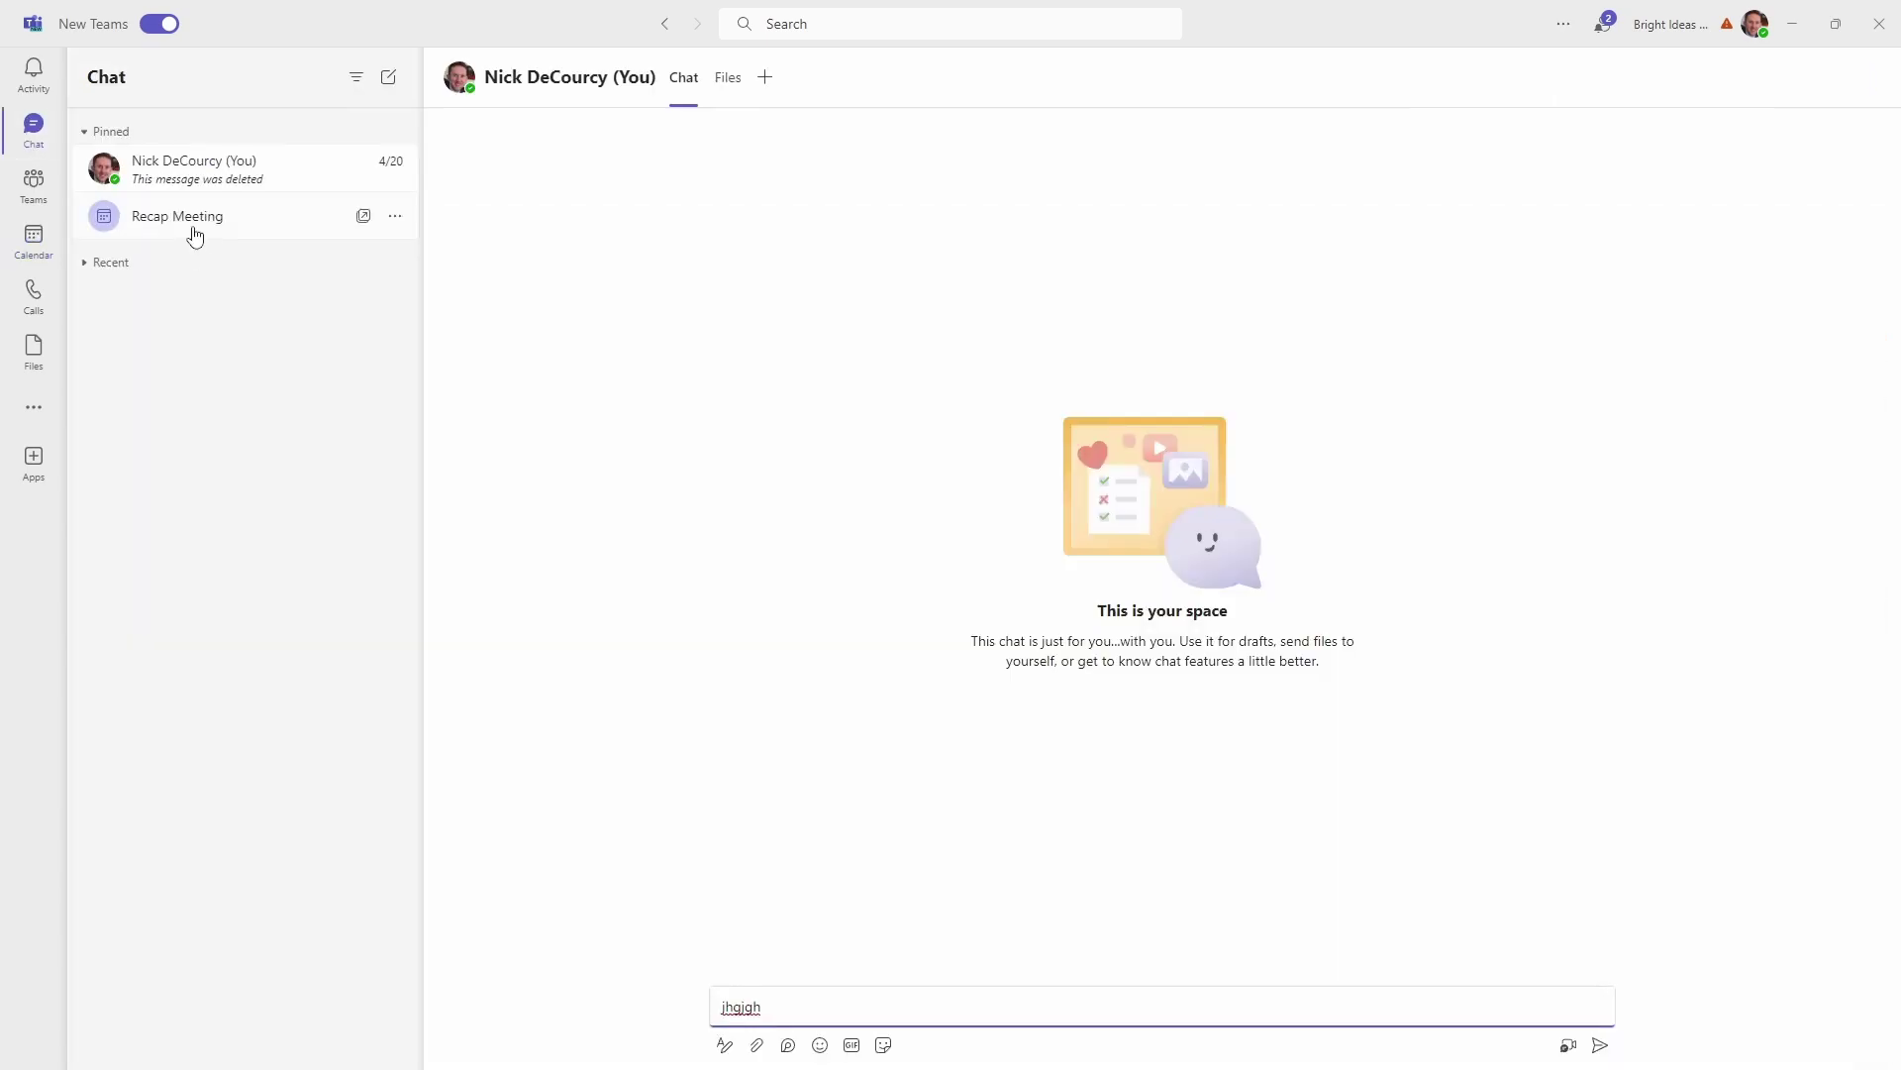
Open the meeting recap from the Recap Meeting chat and switch to the AI notes of Recording 2.
left_click(191, 216)
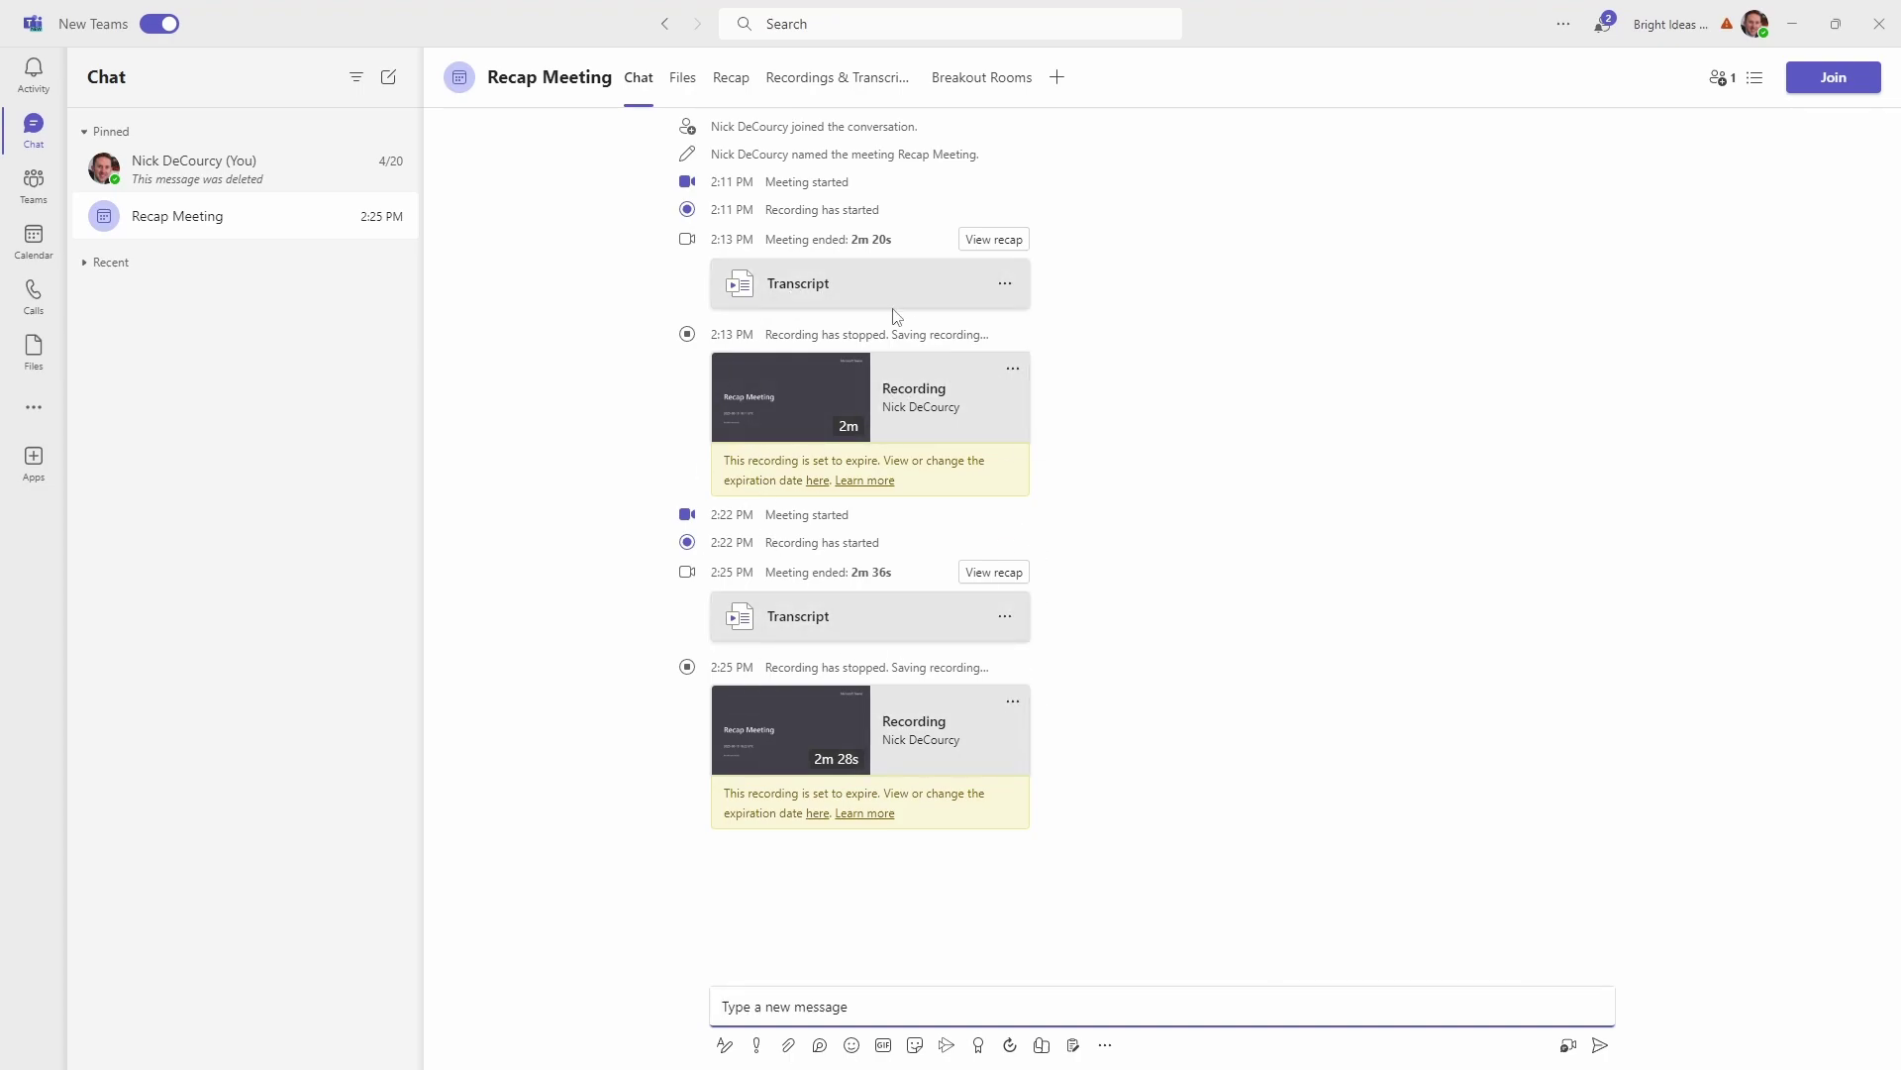
left_click(978, 249)
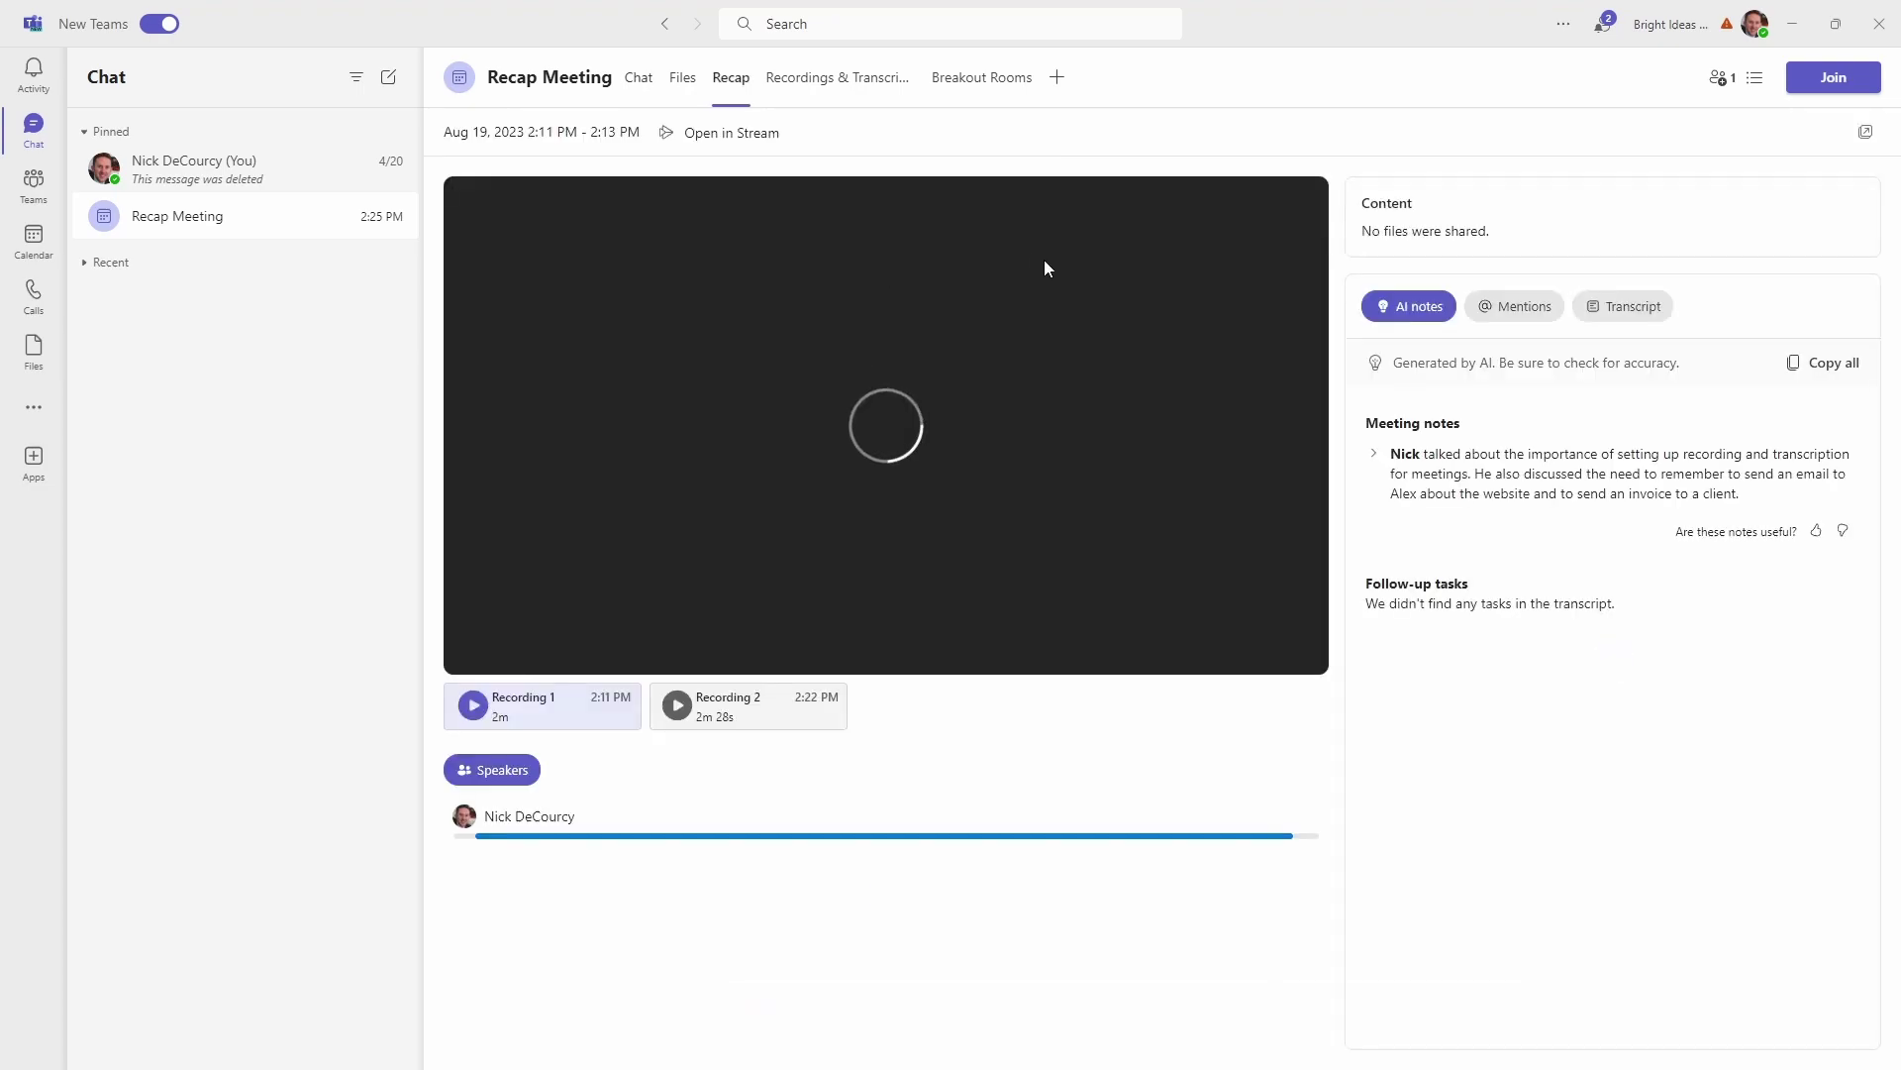
left_click(723, 723)
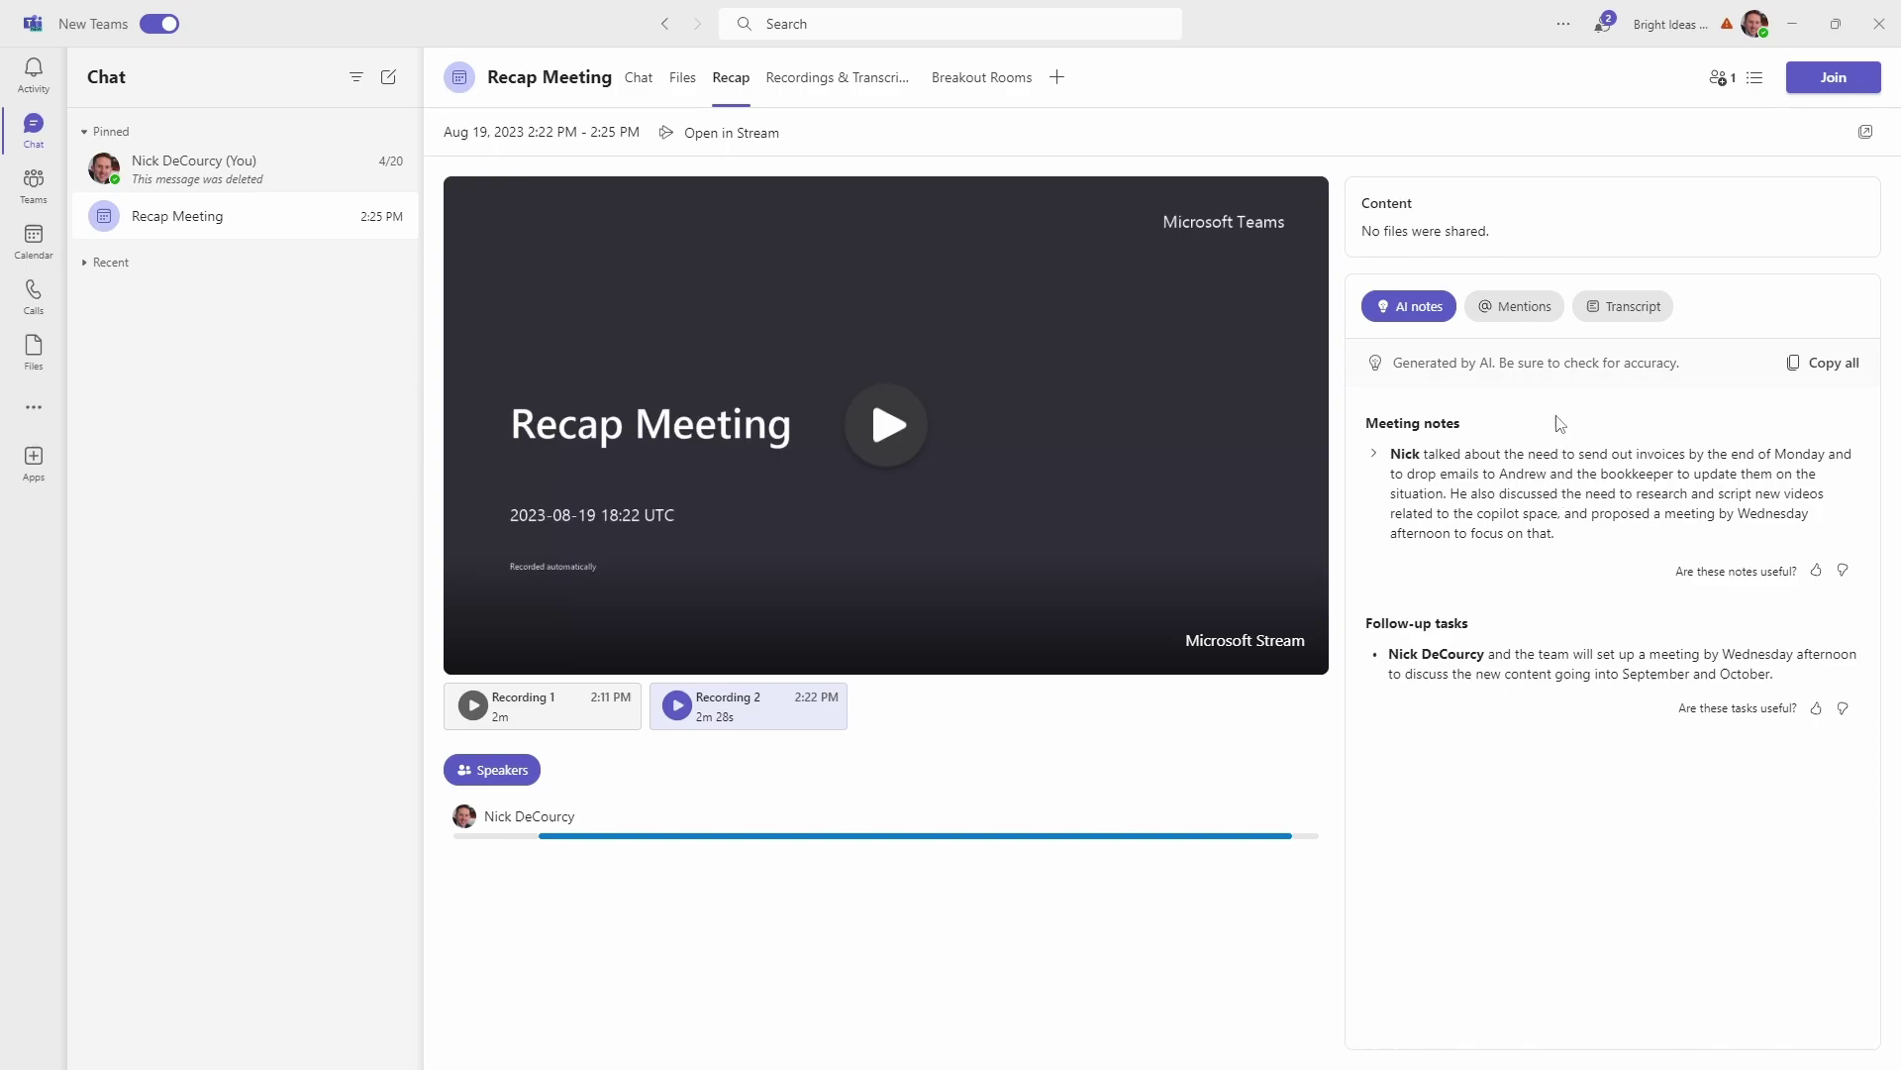
Show the transcript of Recording 2 and read through it.
left_click(1621, 319)
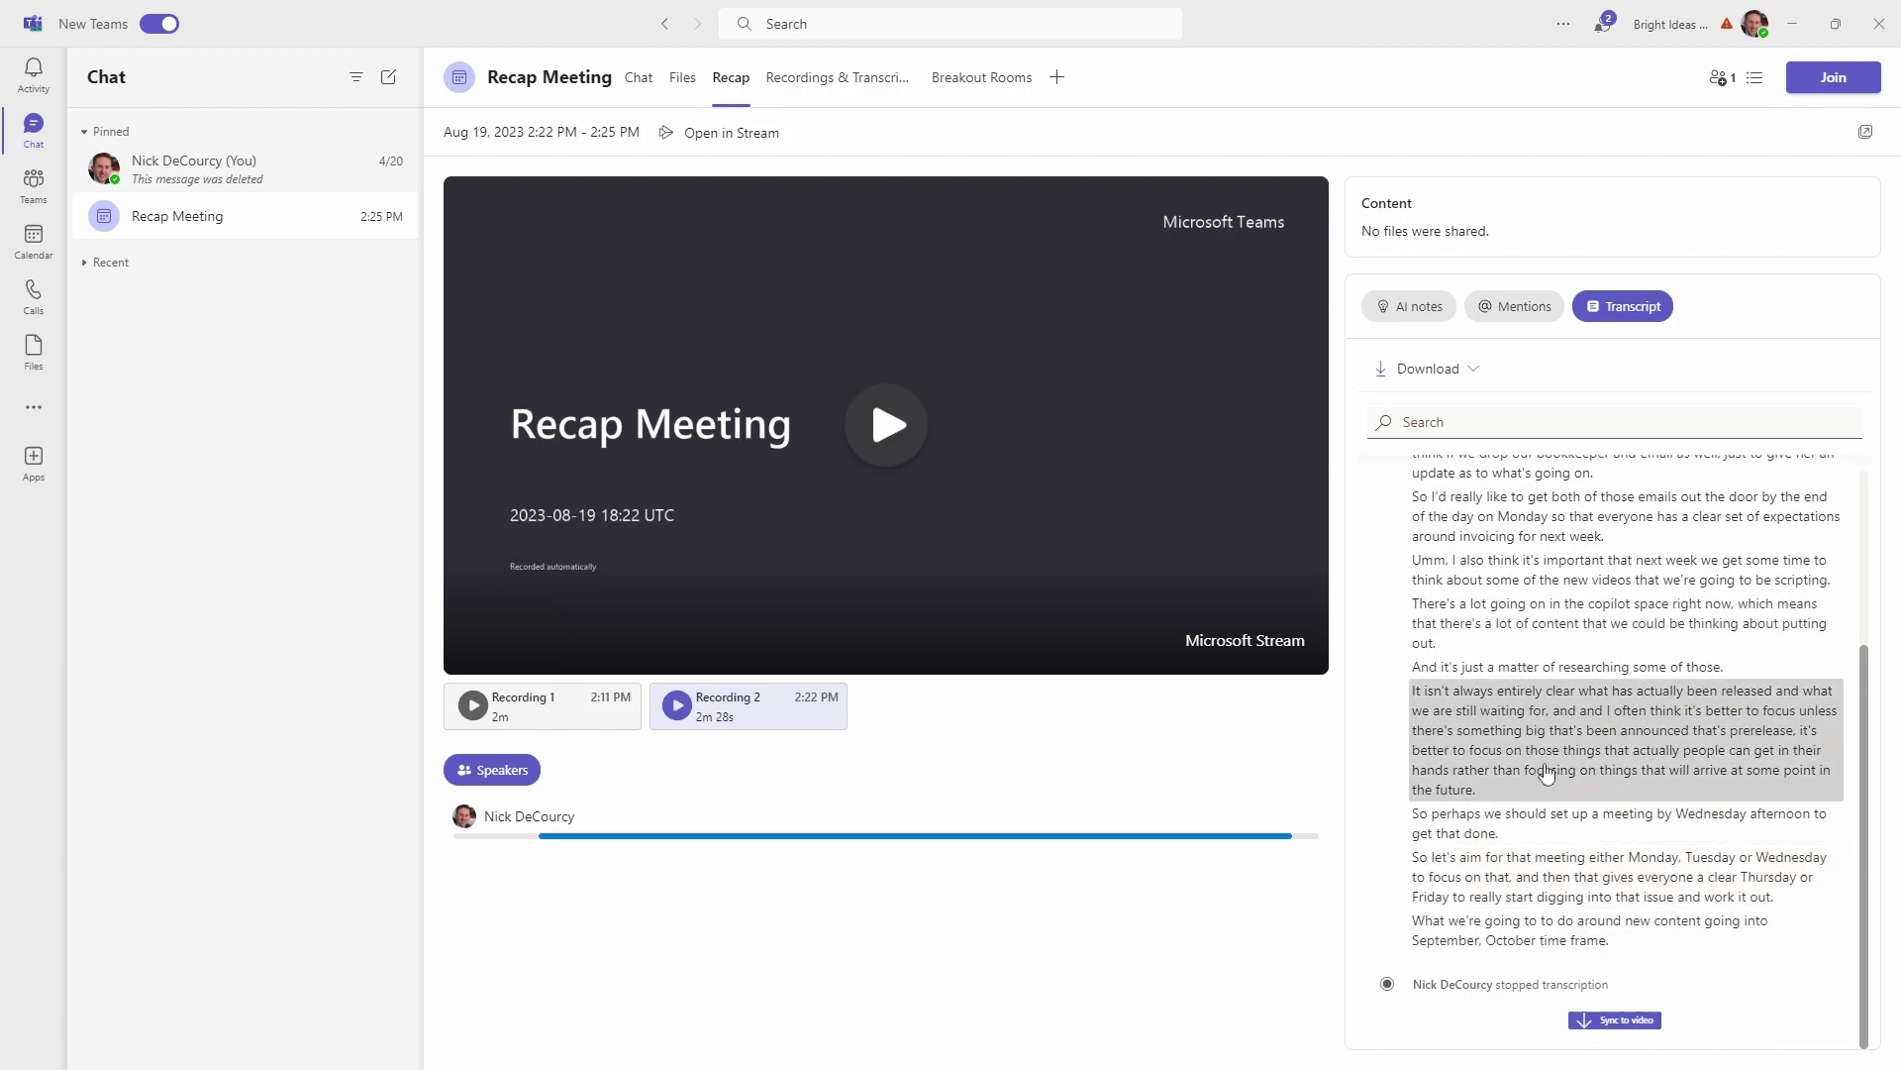
scroll(1533, 693, "up", 1)
scroll(1528, 656, "up", 1)
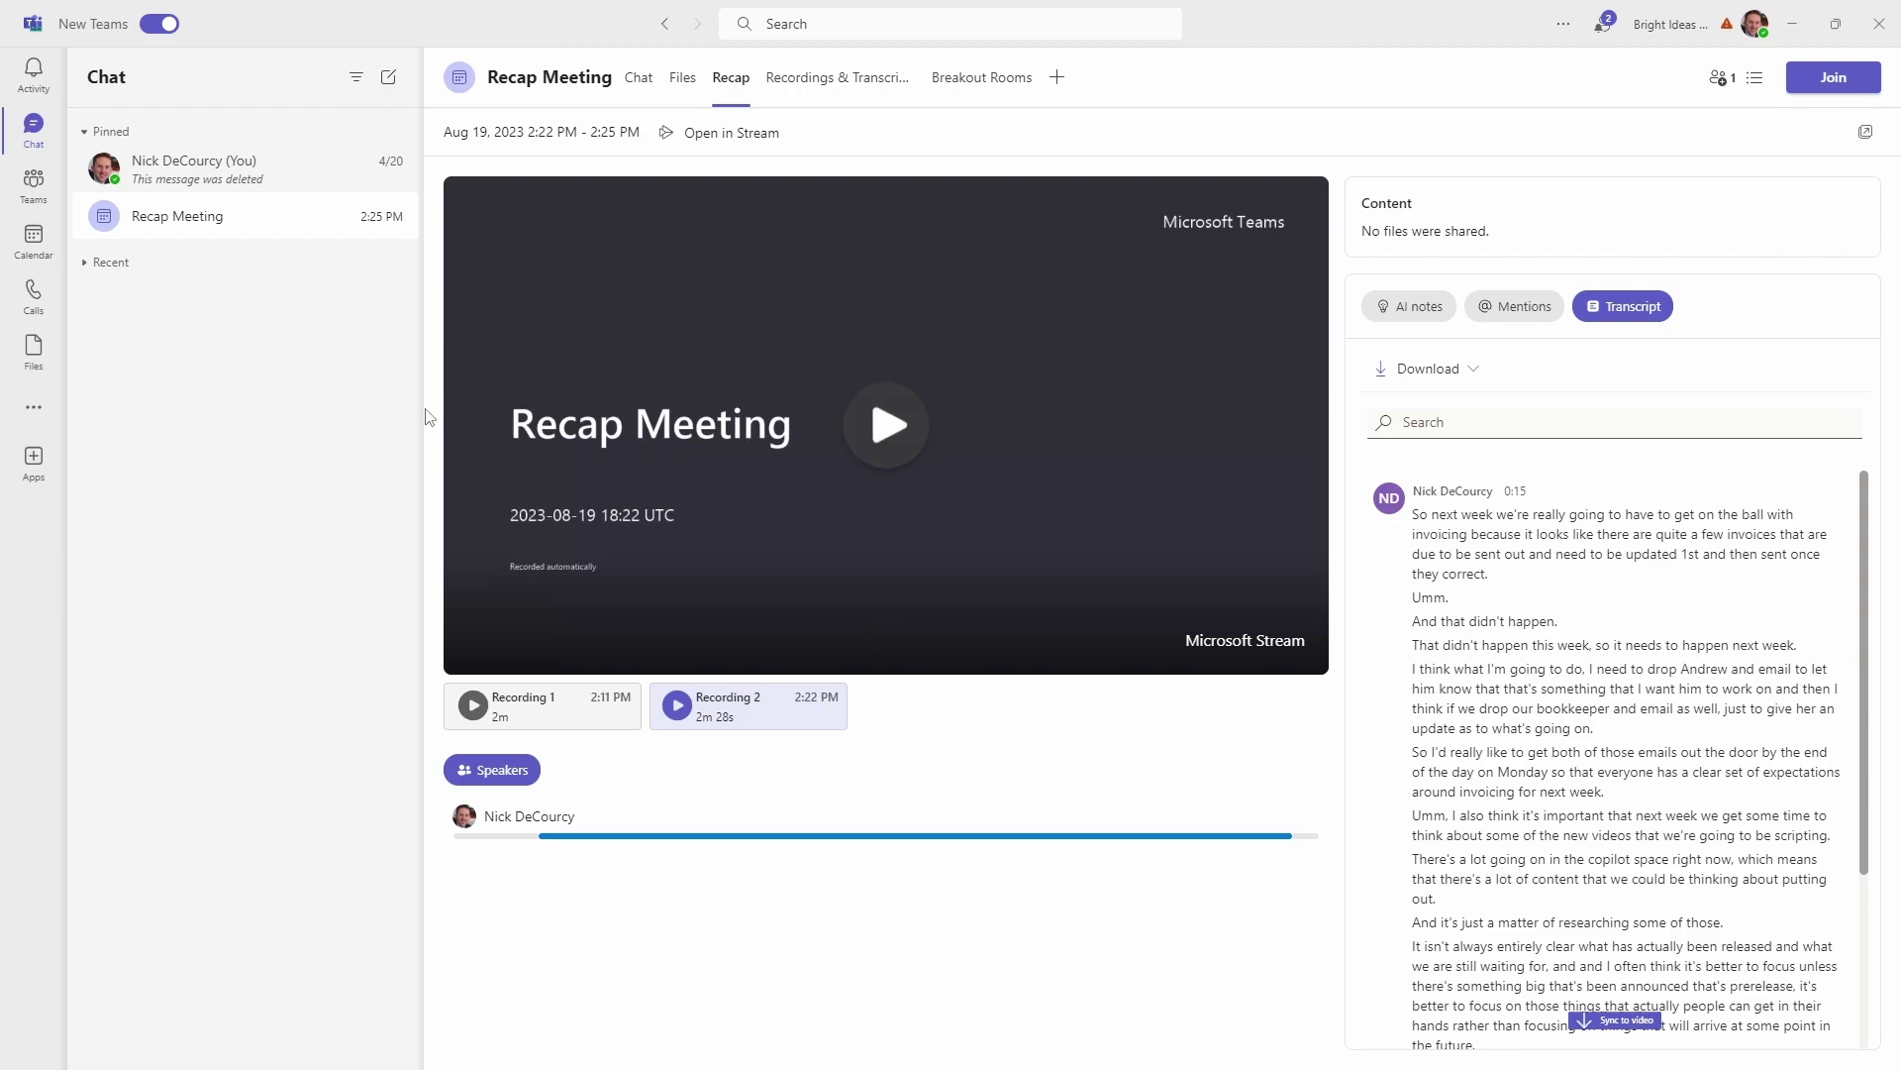
Start a new 3:00 PM meeting on August 19 from the calendar and turn on automatic recording.
left_click(34, 241)
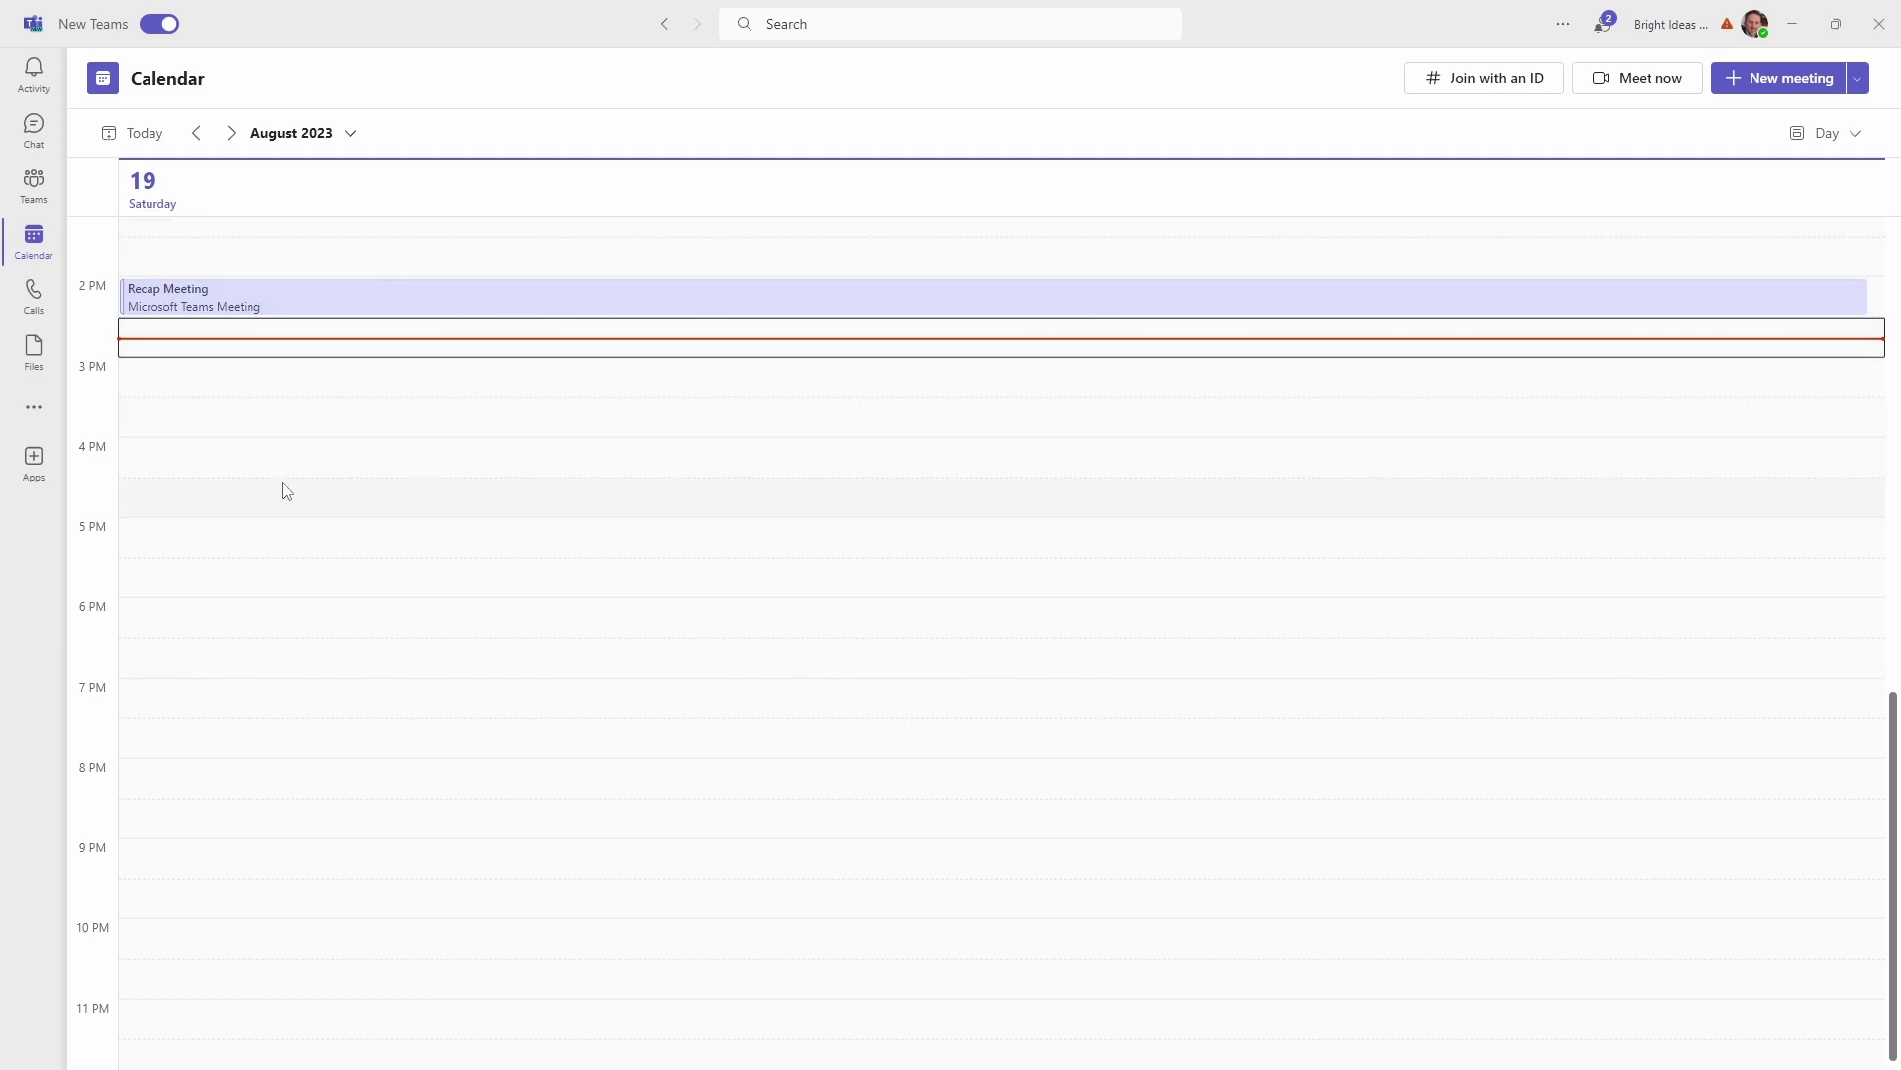
left_click(186, 382)
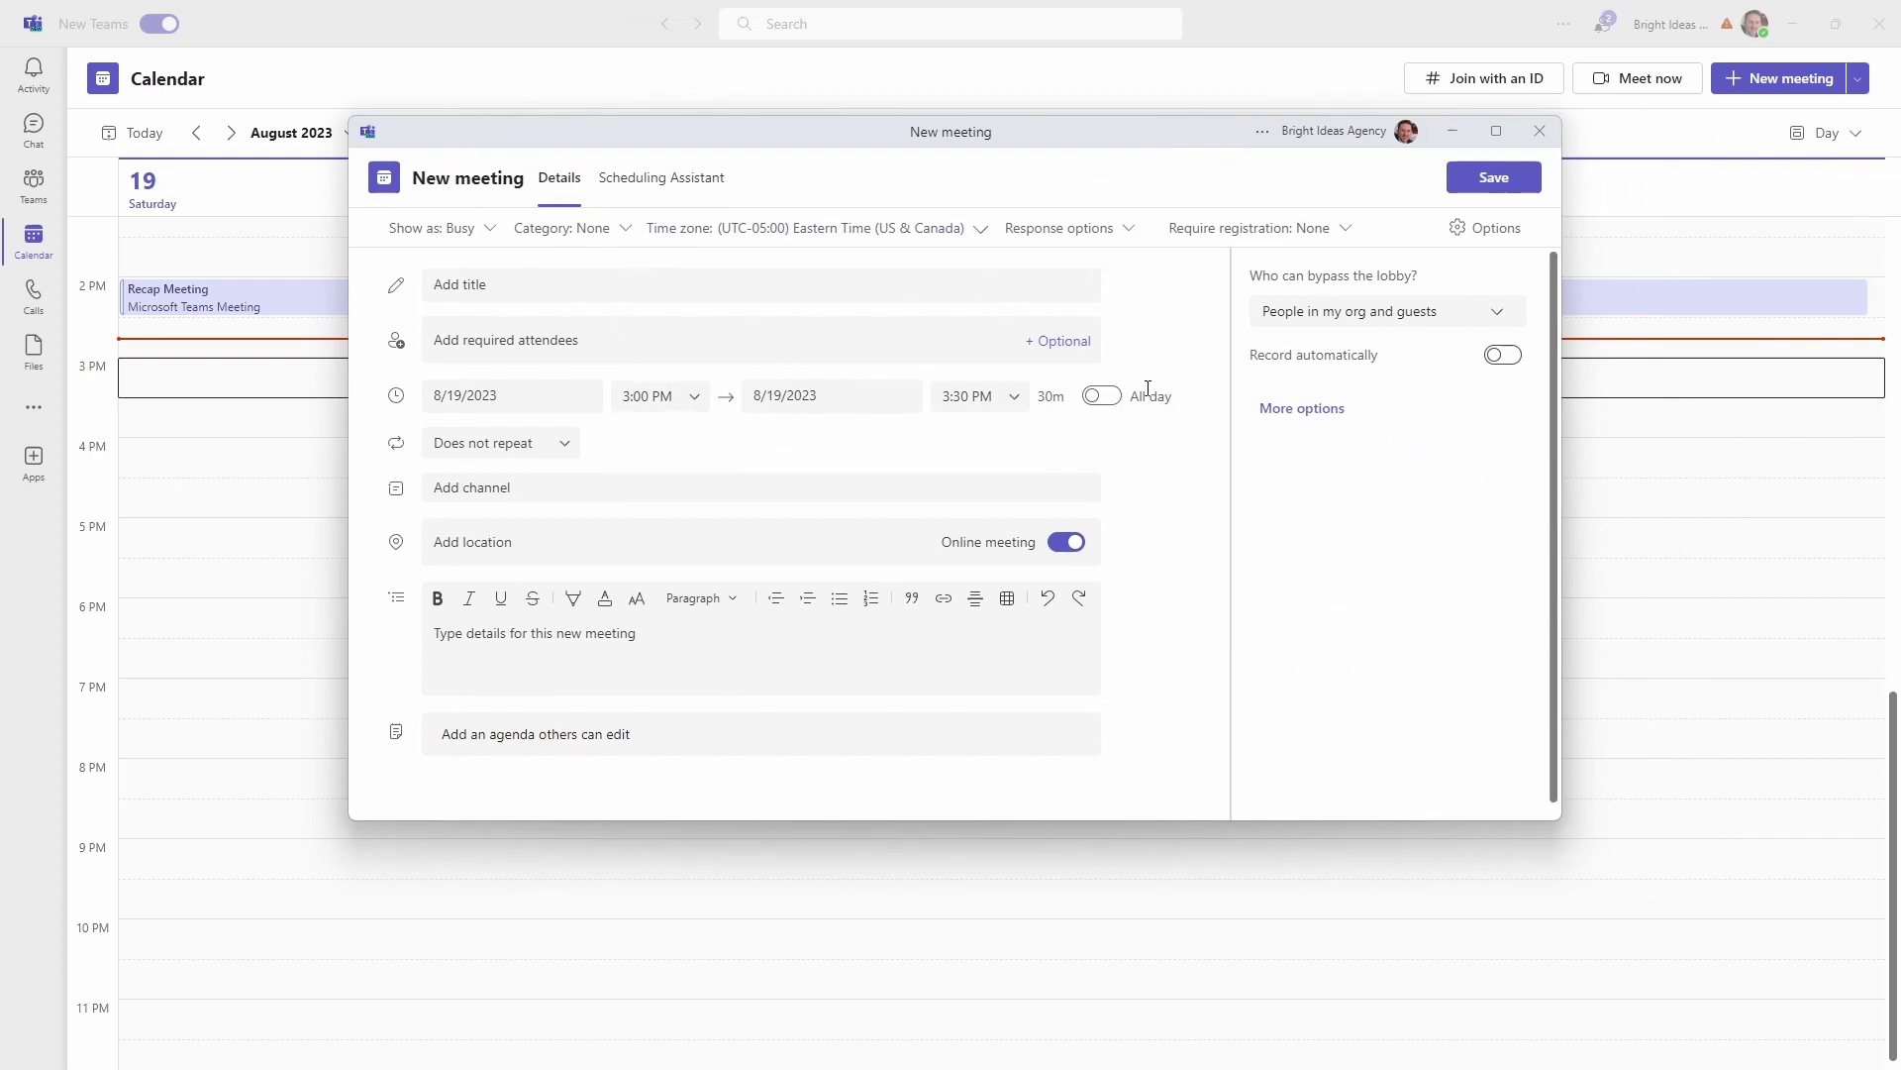
left_click(1503, 355)
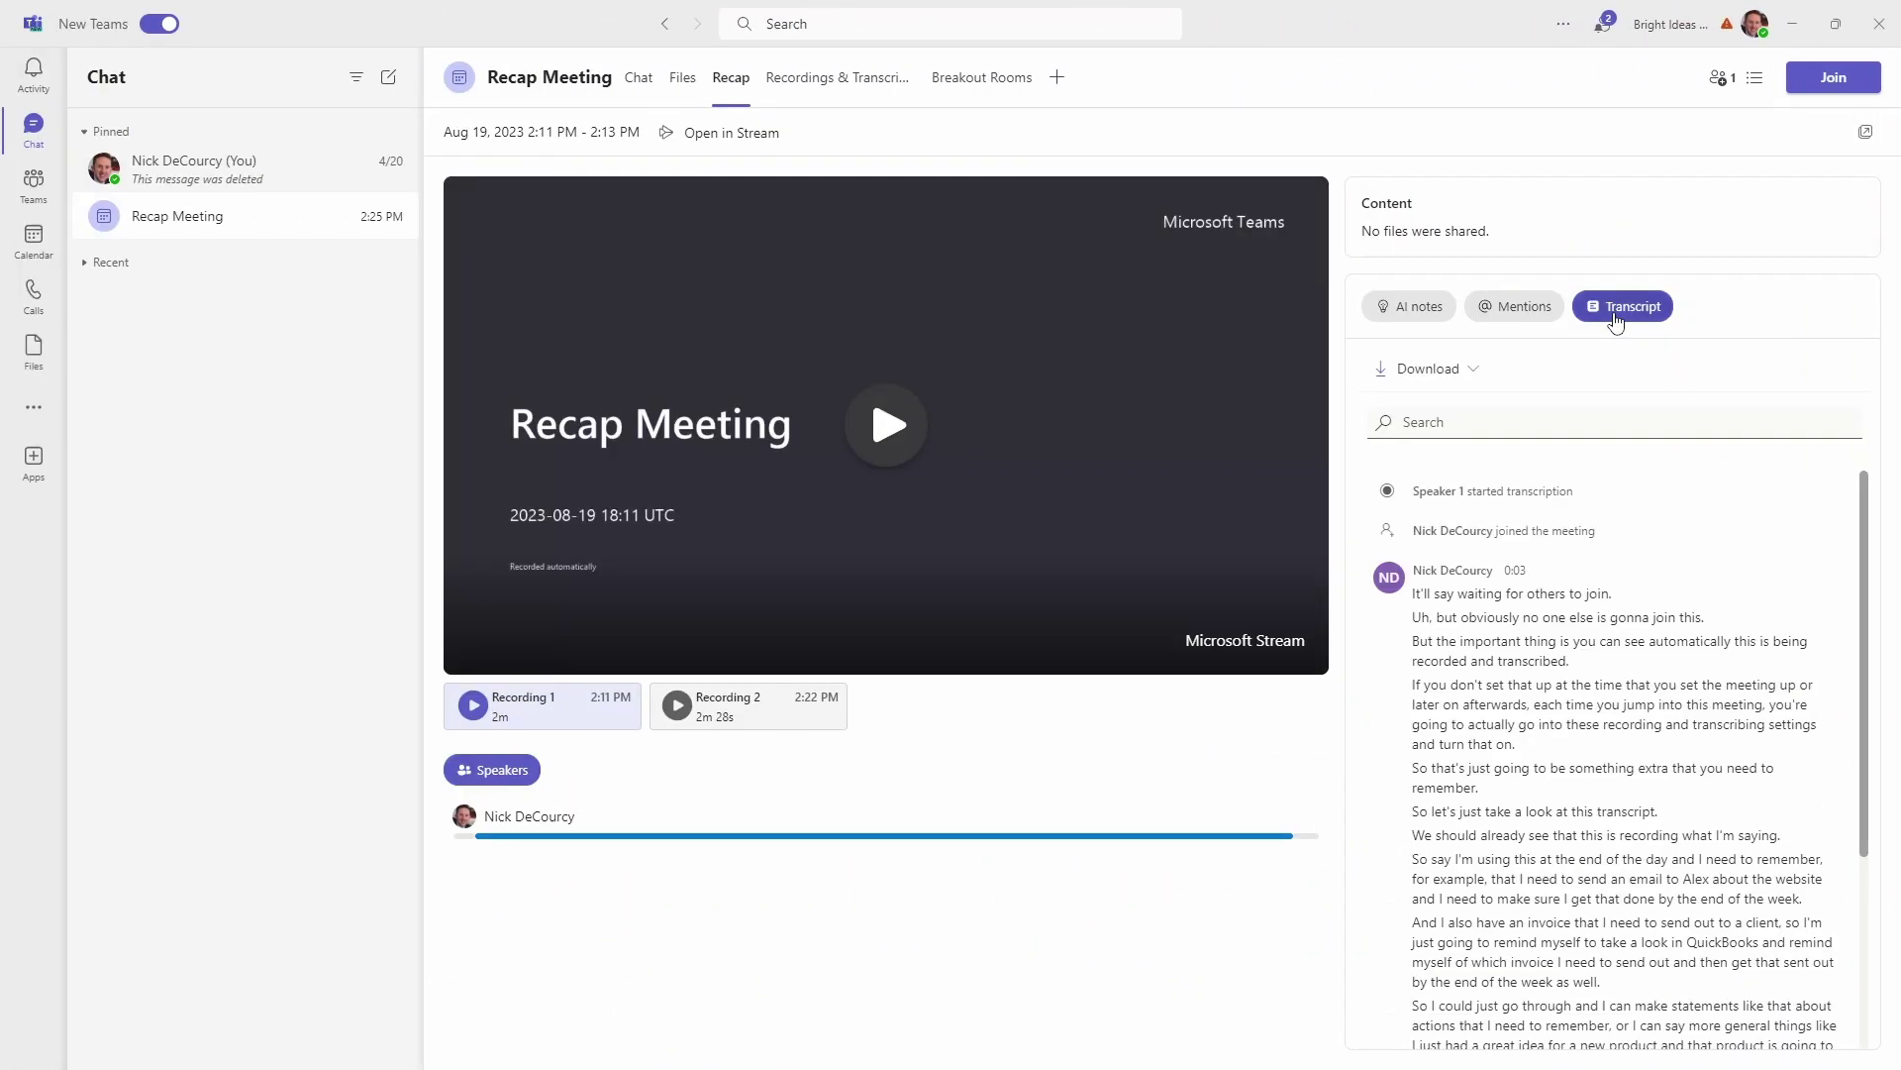
Copy the spoken text of the Recording 1 transcript, add it to the prepared summary prompt in ChatGPT and submit it.
left_click_drag(1414, 580, 1564, 954)
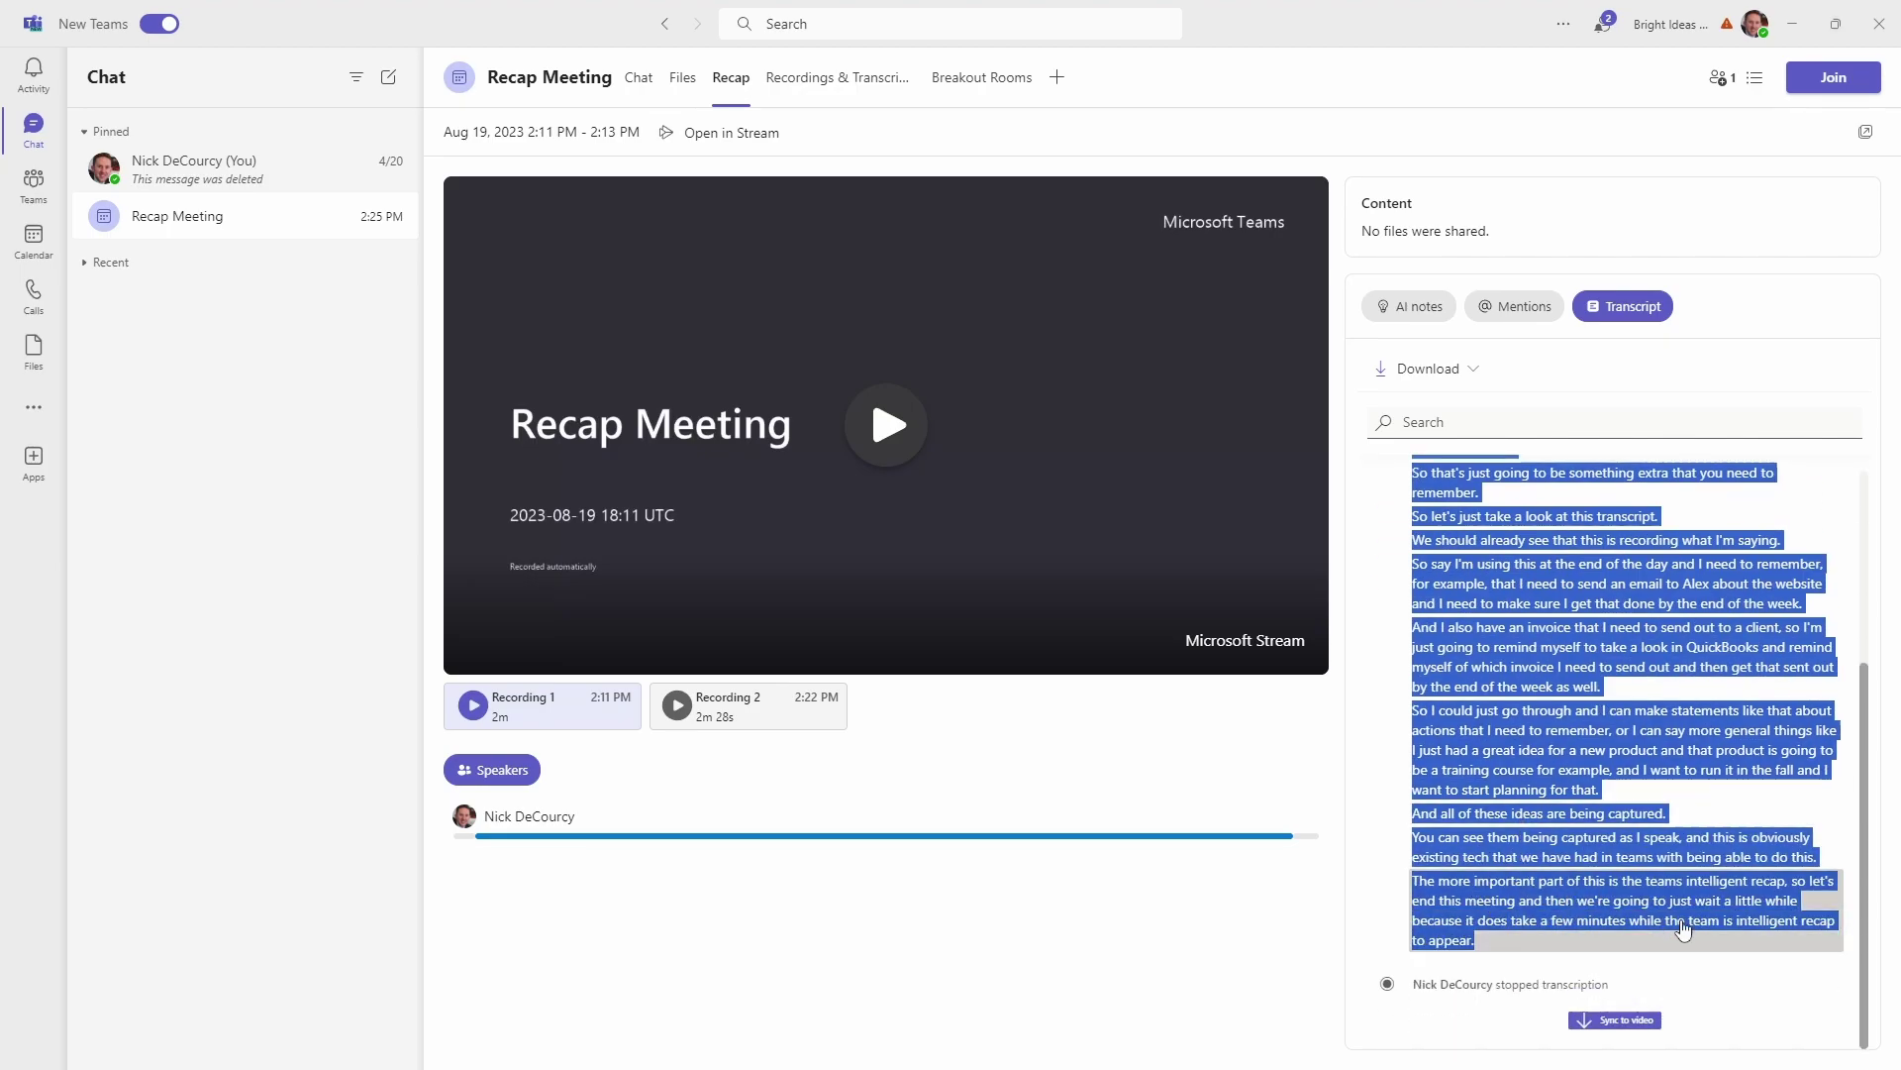
key("alt+Tab")
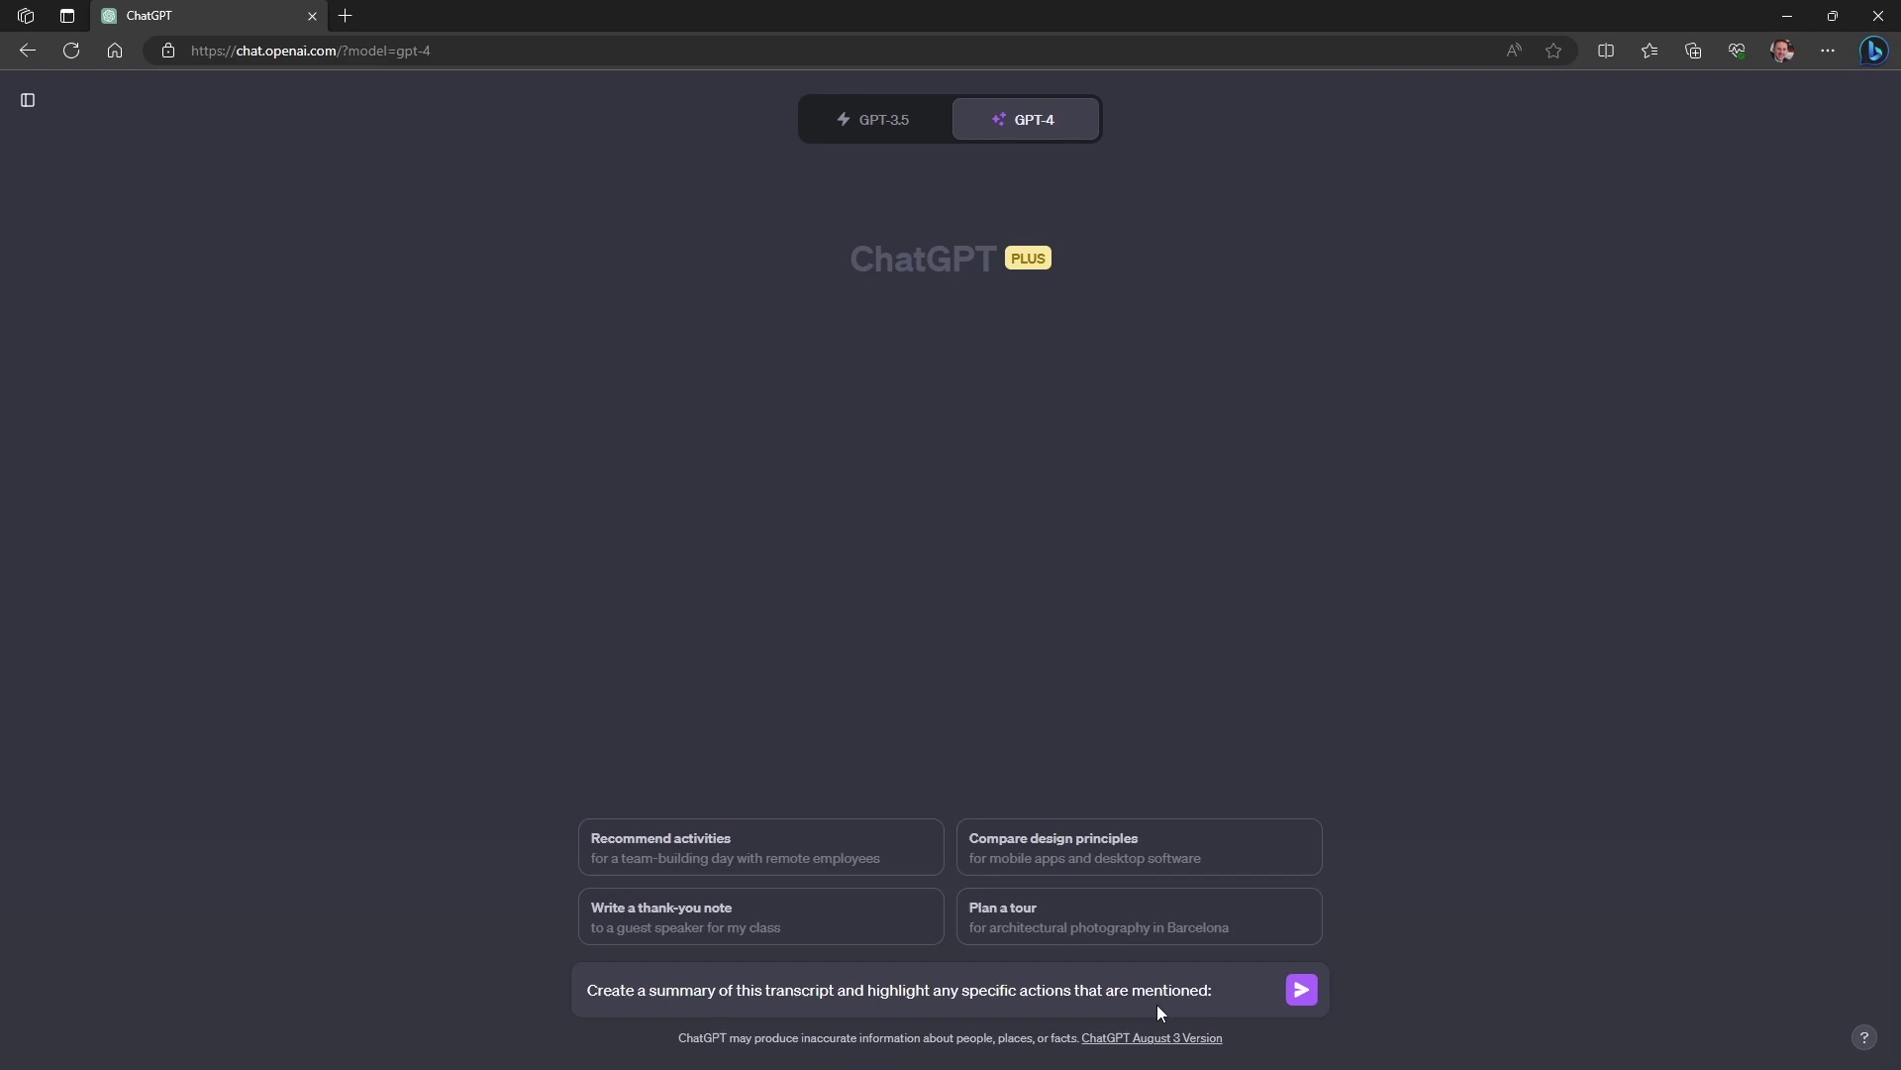
key("ctrl+v")
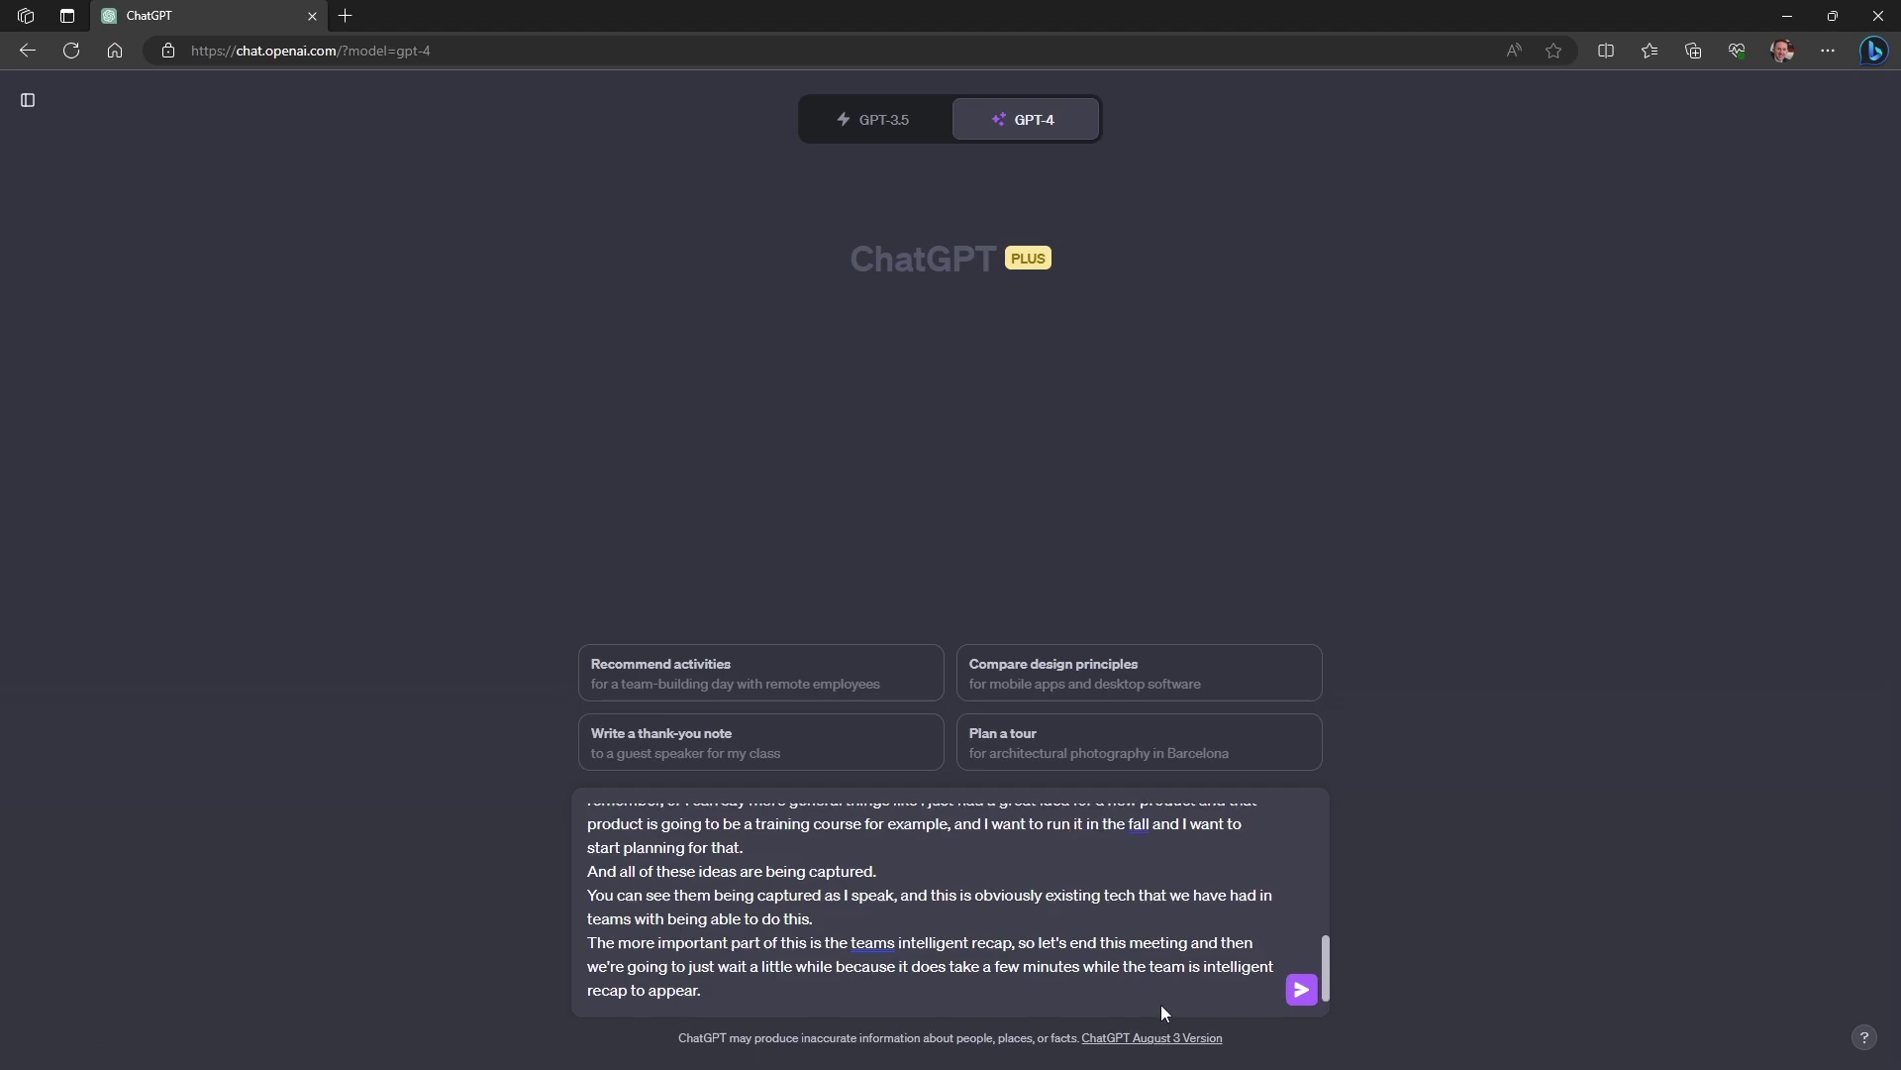
left_click(1301, 990)
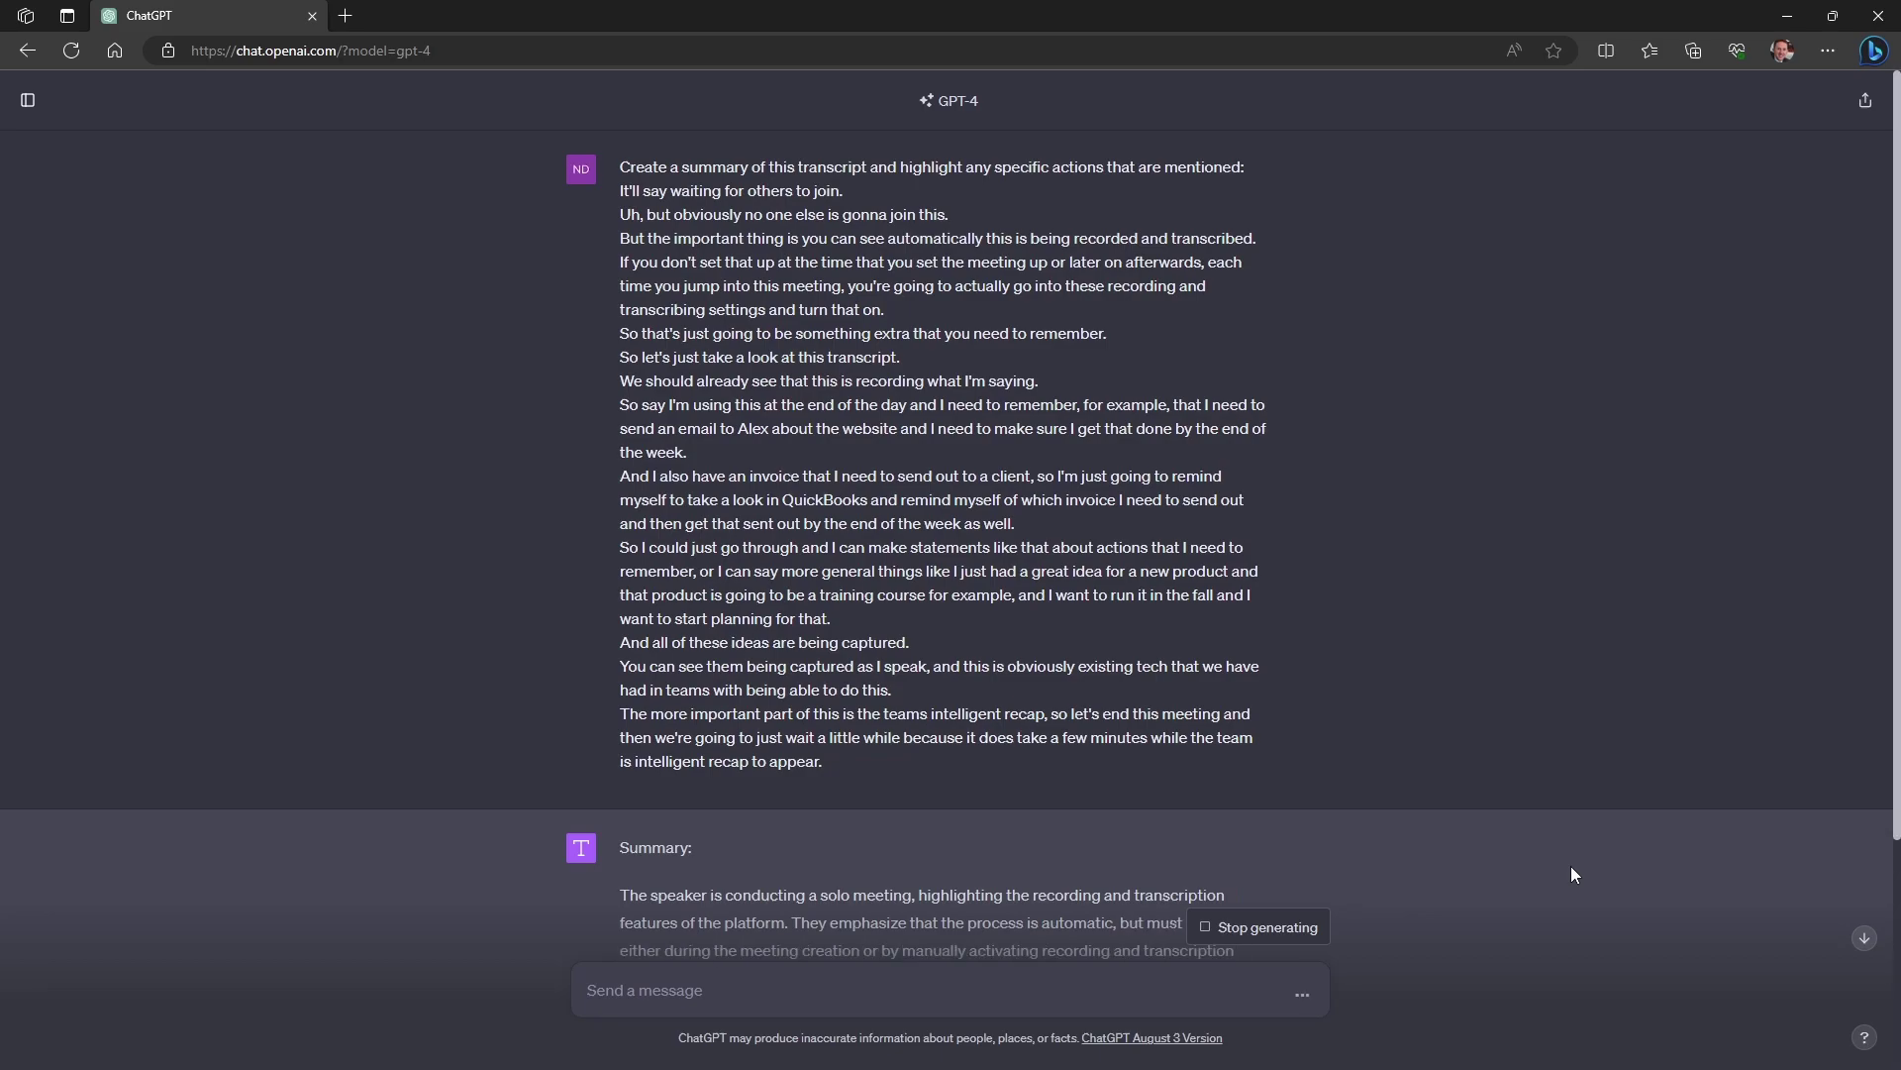
scroll(1619, 734, "down", 4)
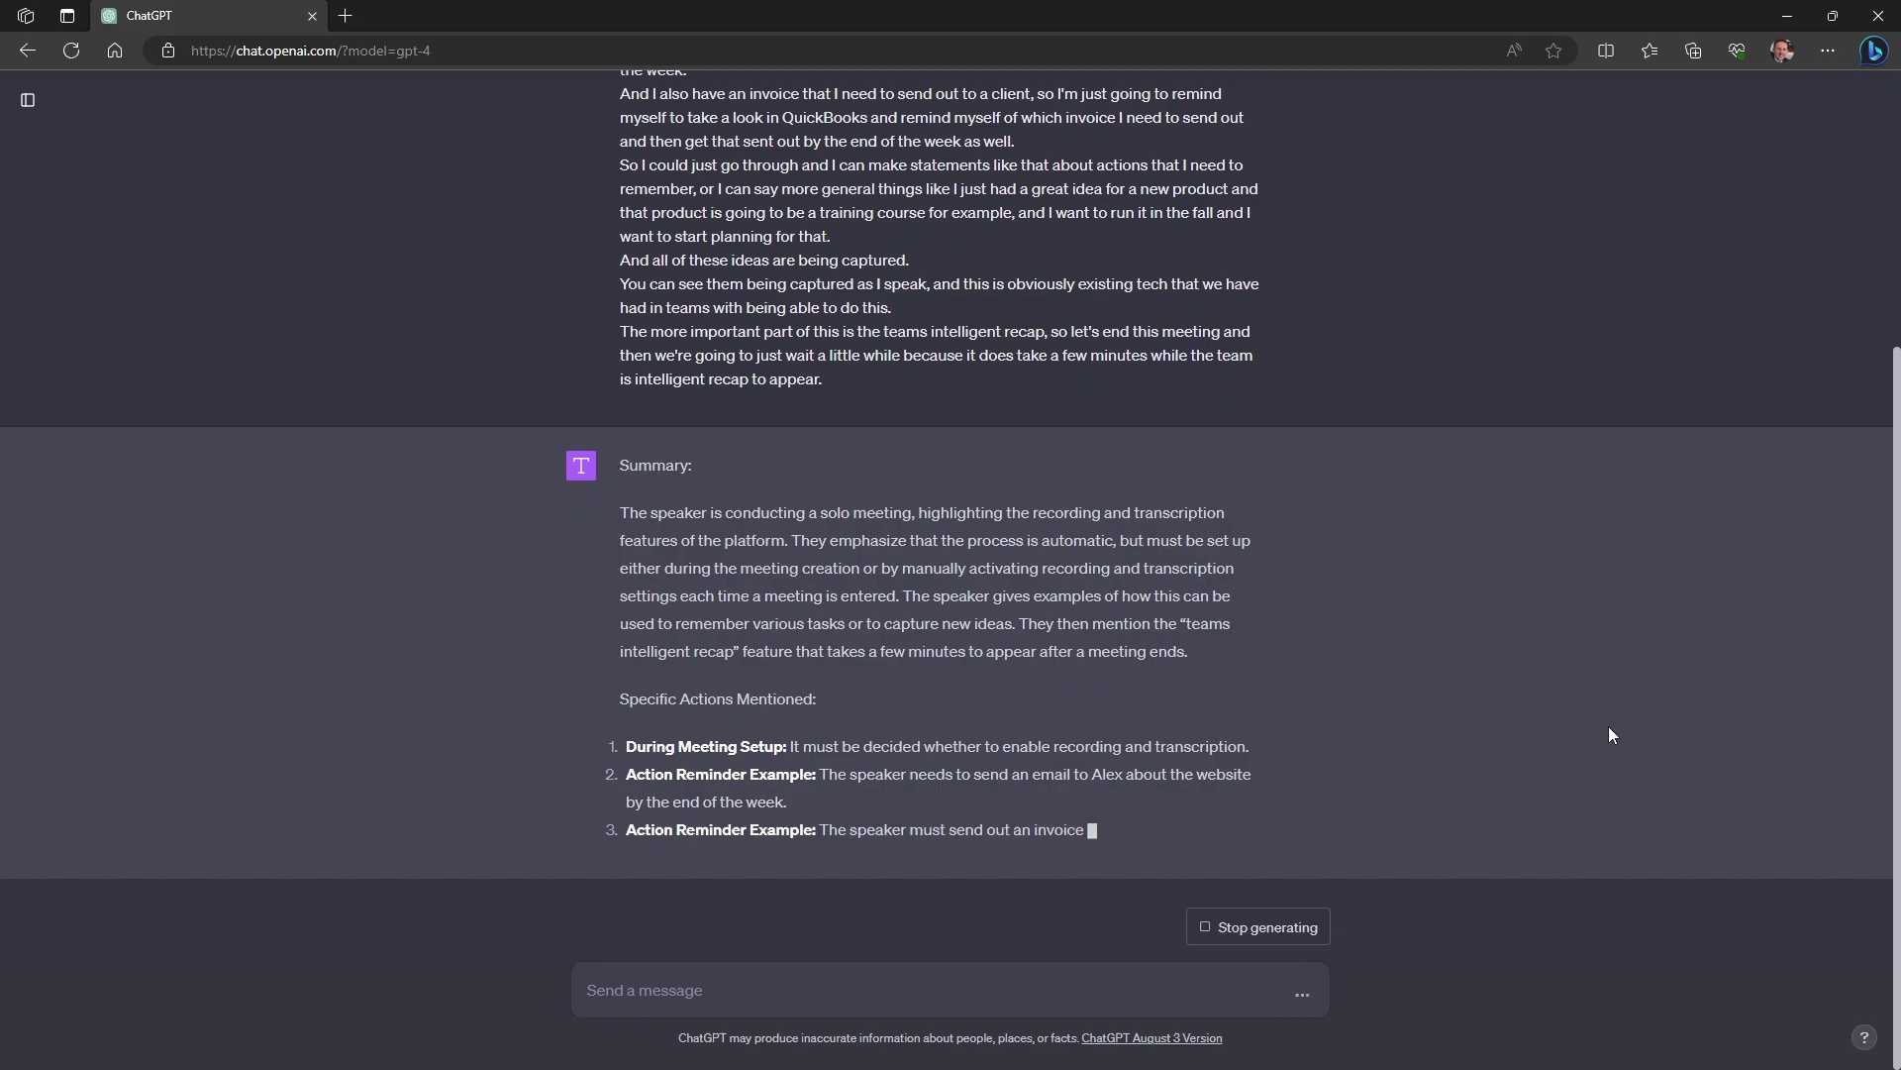